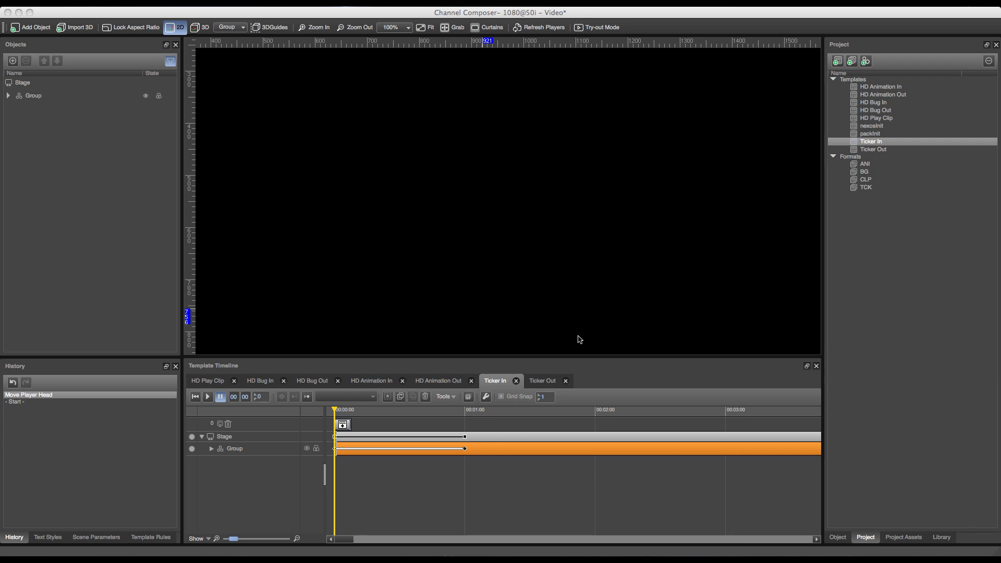
Add a new blank template to the project and rename it 'HD Cliptitle In'.
left_click(838, 62)
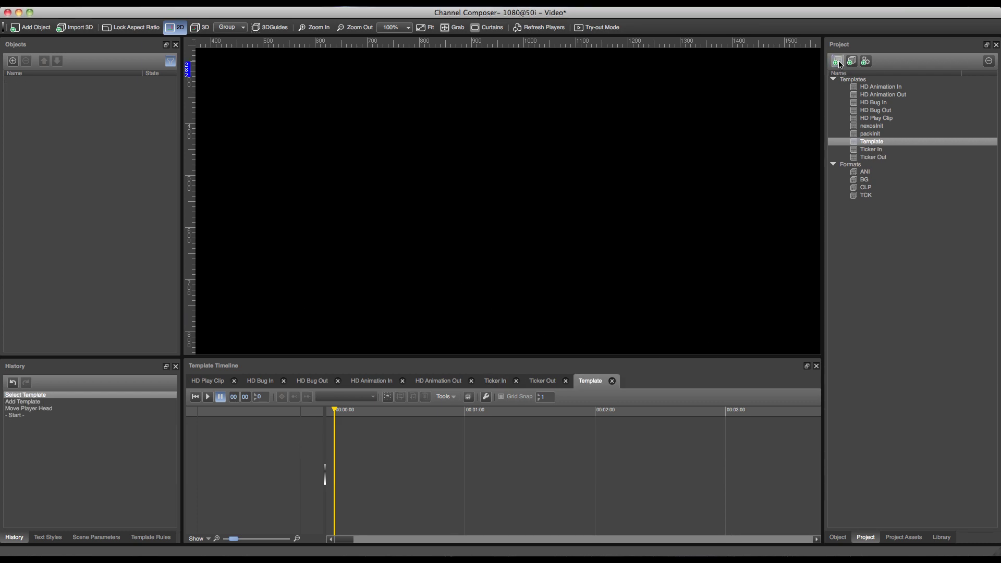
right_click(876, 144)
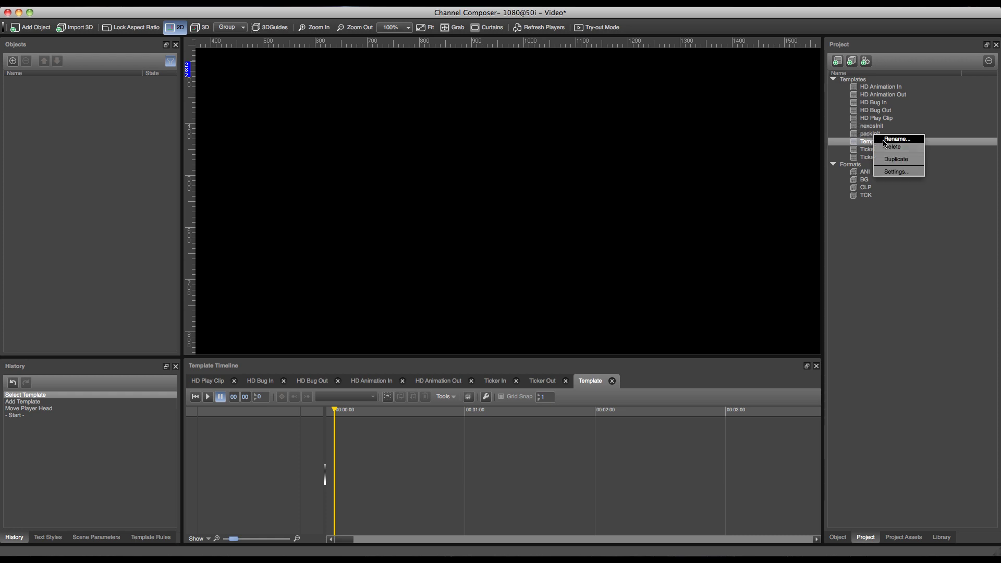
left_click(884, 140)
type("HD Cliptitle I")
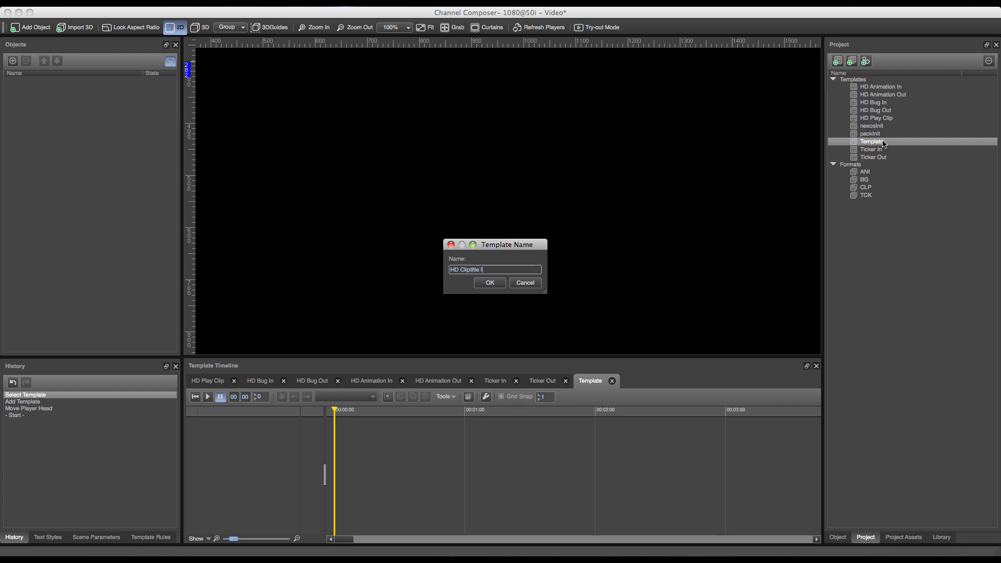
type("n")
key("Return")
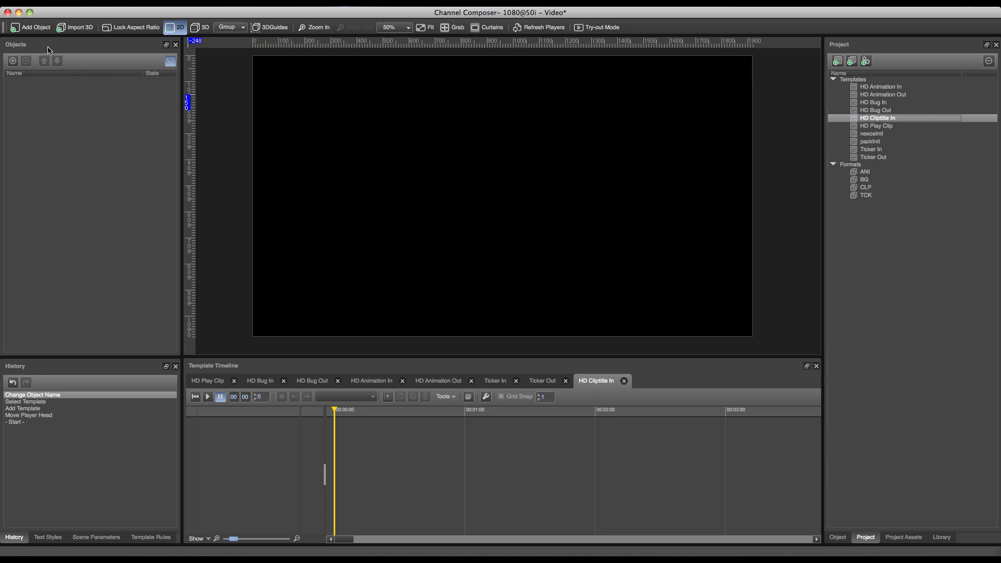
Add a Gradient Plane from the Plane objects to the template canvas.
left_click(38, 29)
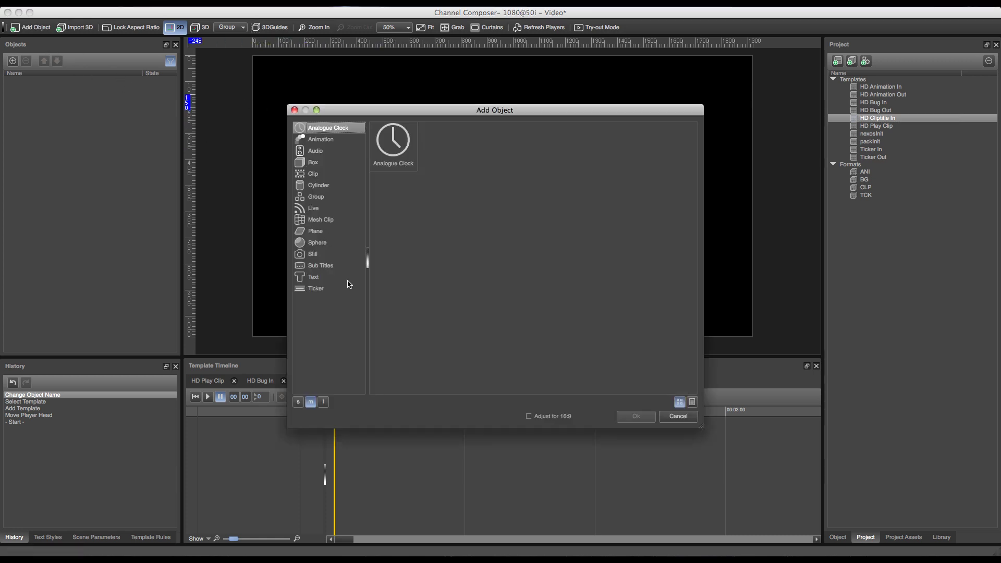
left_click(316, 231)
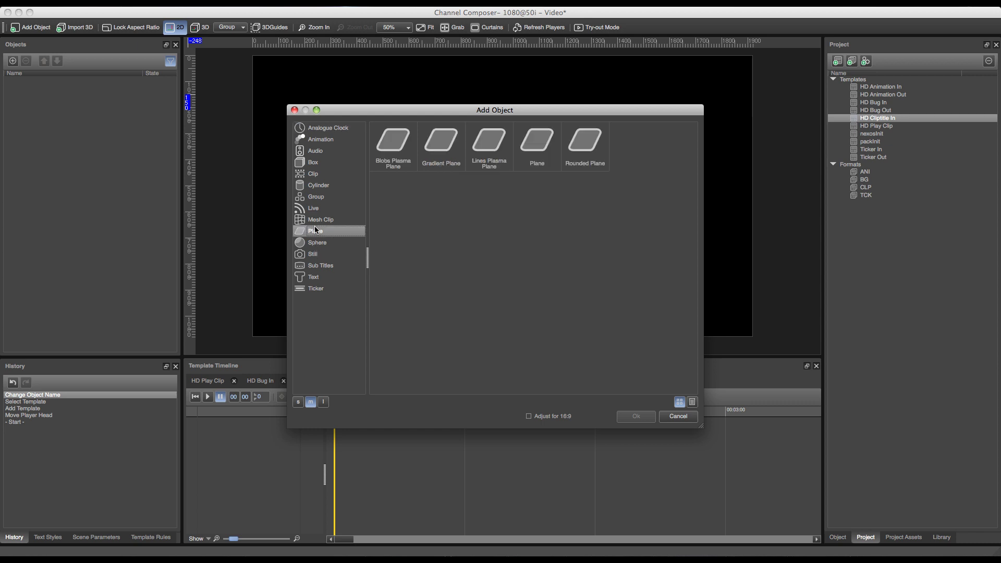
double_click(439, 157)
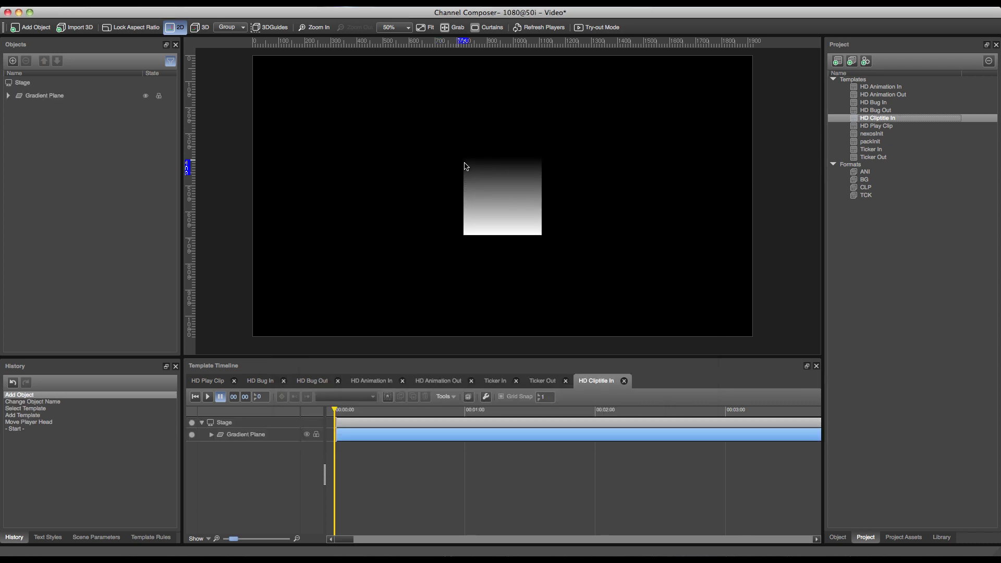
left_click(480, 186)
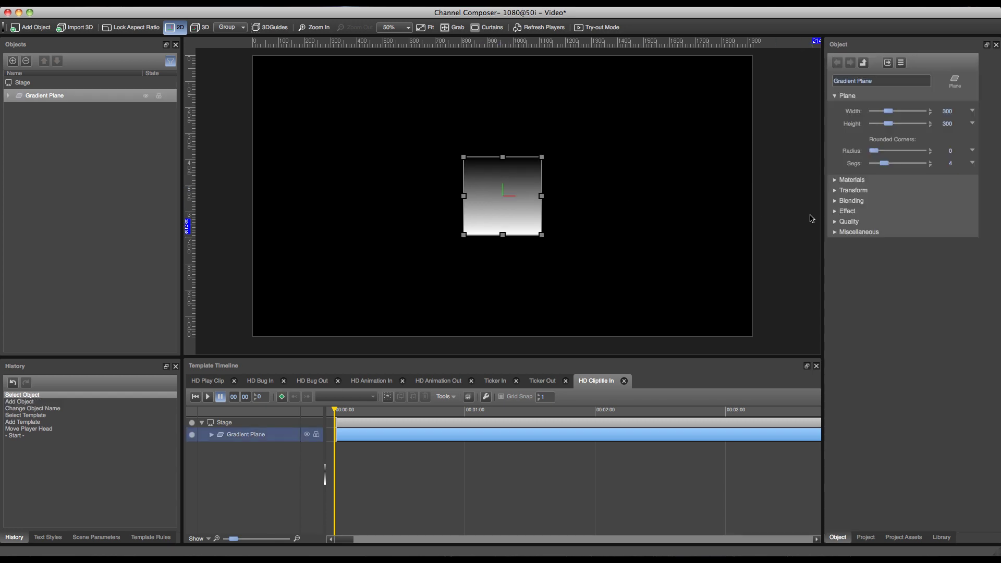
Set the plane material's Gradient Plasma fill angle to -90 so it runs horizontally.
left_click(855, 180)
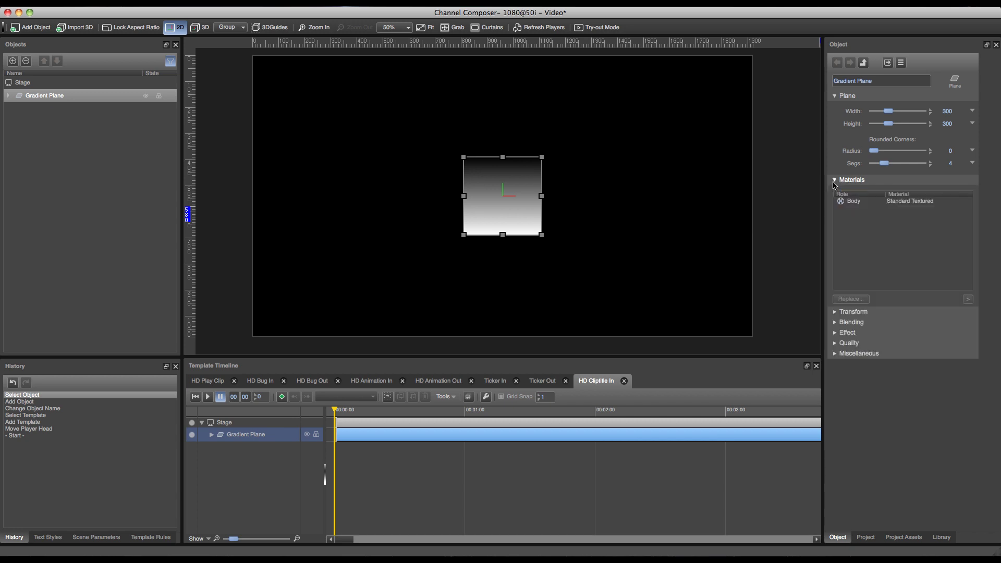
double_click(895, 203)
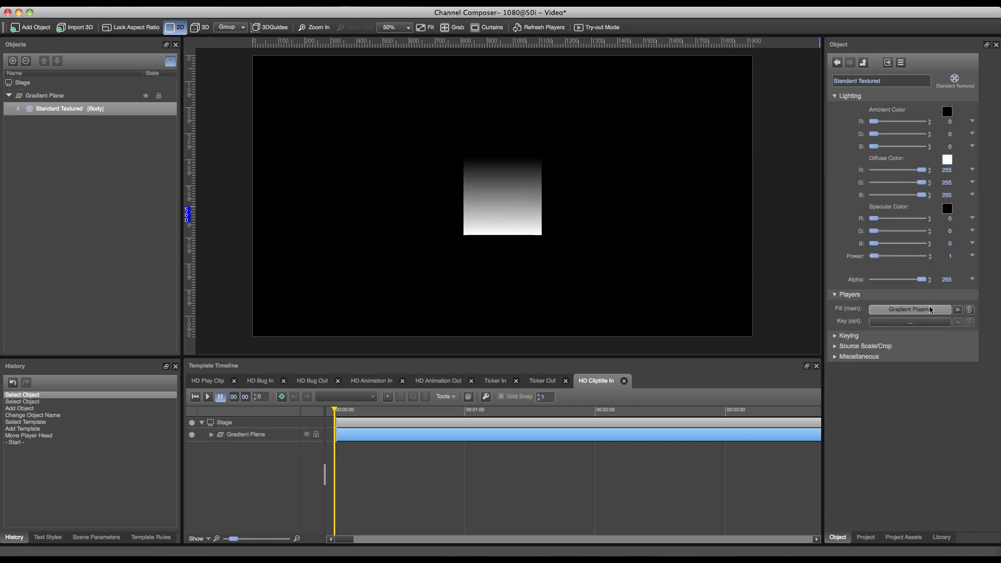
left_click(958, 310)
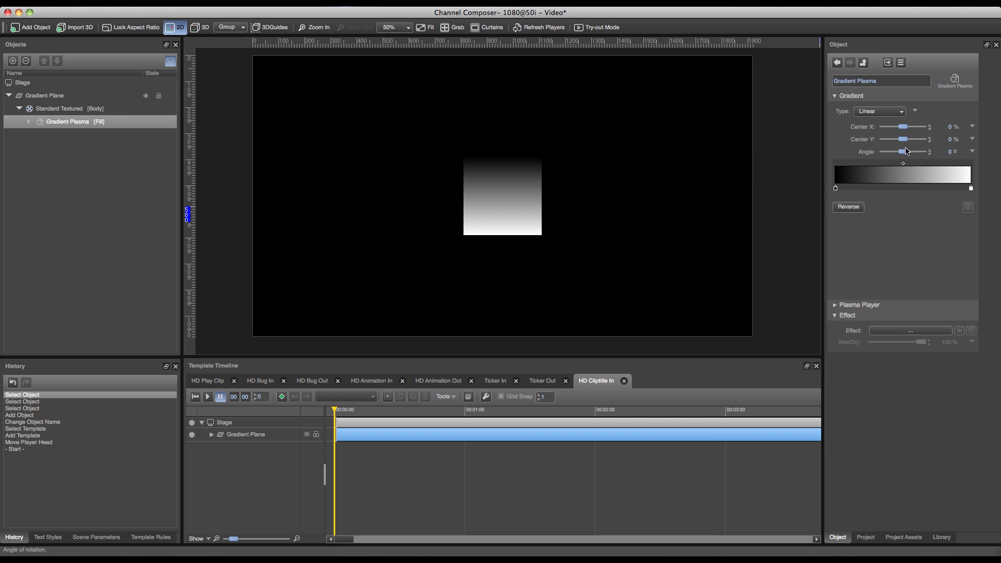
left_click_drag(906, 153, 897, 153)
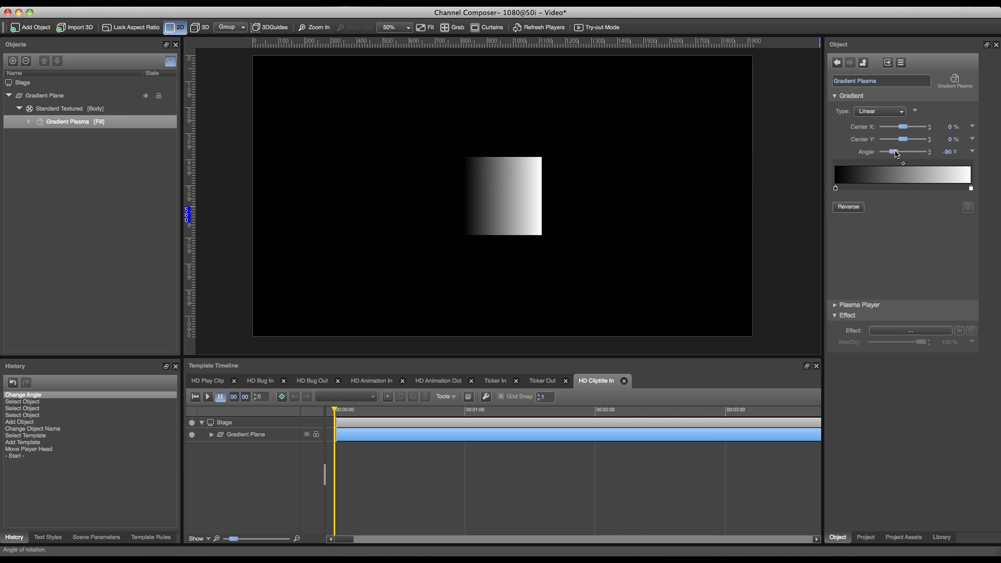
Colour the gradient's left stop dark green and its right stop dark blue.
left_click(837, 190)
left_click(848, 237)
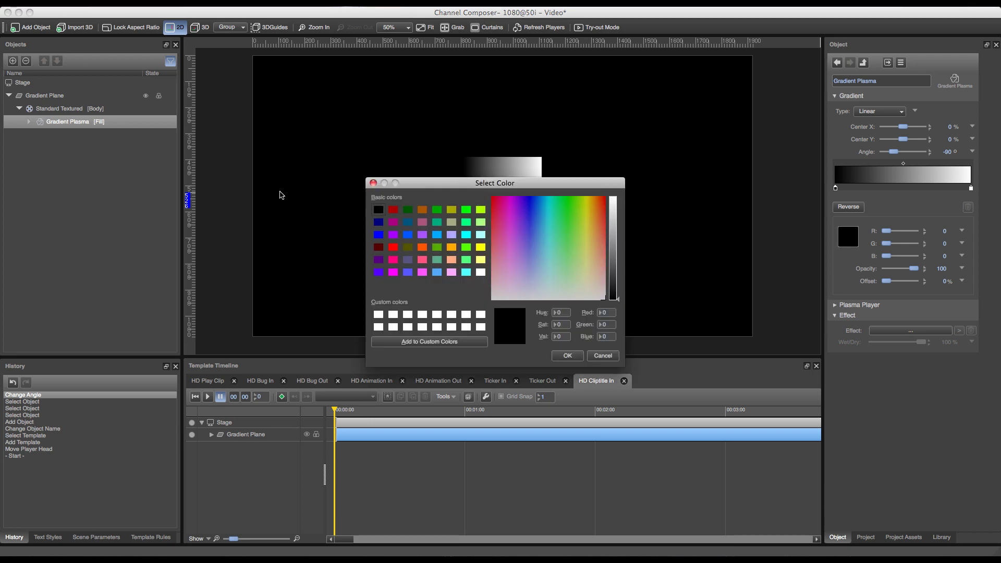
left_click(408, 209)
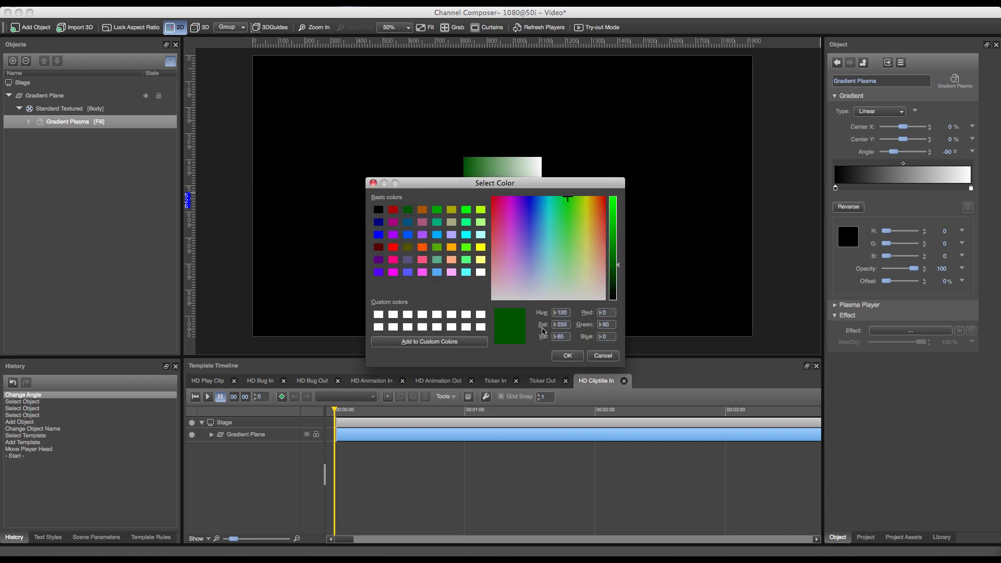
left_click(572, 354)
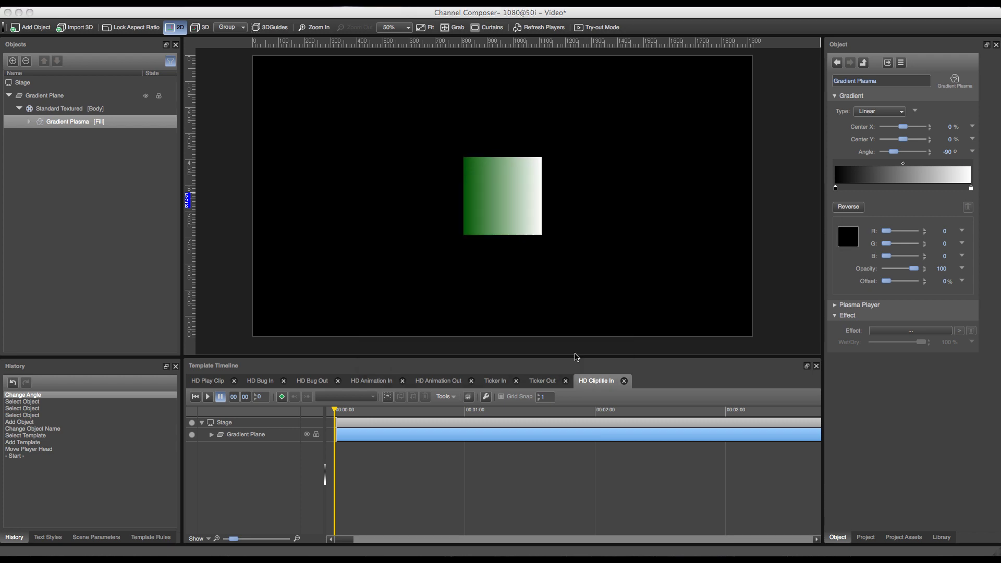
left_click(971, 189)
left_click(848, 238)
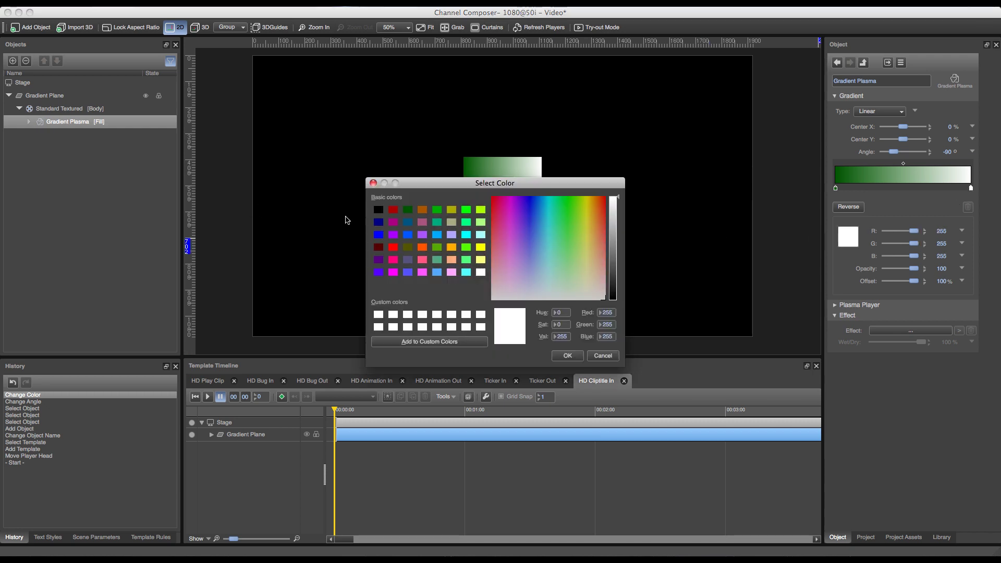
left_click(379, 222)
left_click(566, 357)
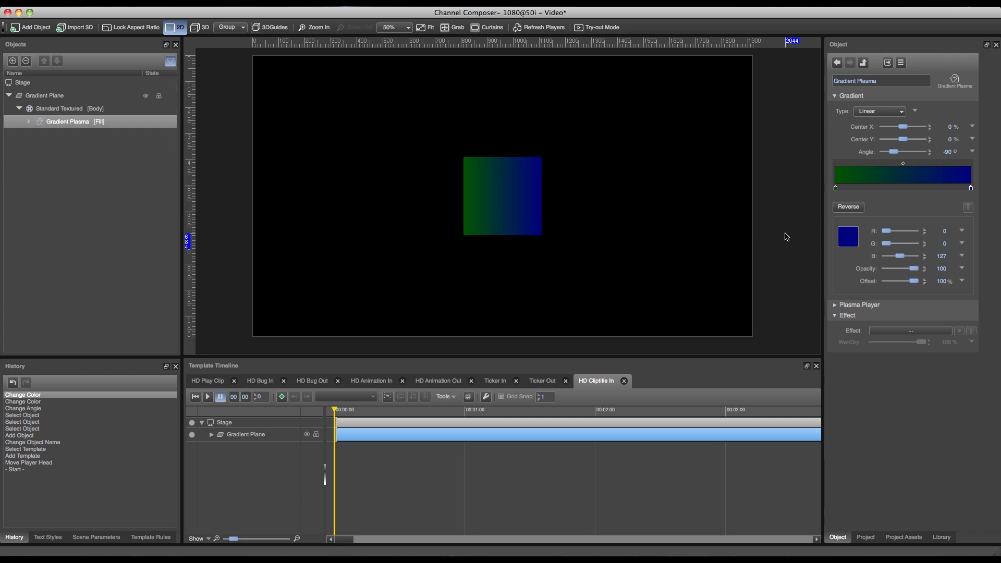
Size the gradient plane to 707 × 207 and move it to the lower left.
left_click(472, 197)
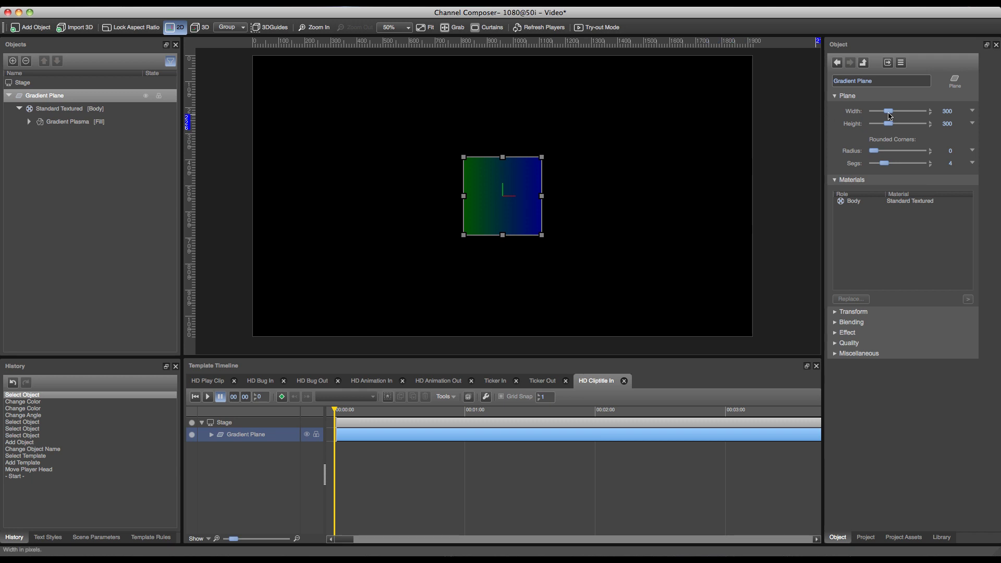
mouse_move(889, 113)
left_mouse_down()
mouse_move(909, 112)
mouse_move(887, 126)
left_mouse_up()
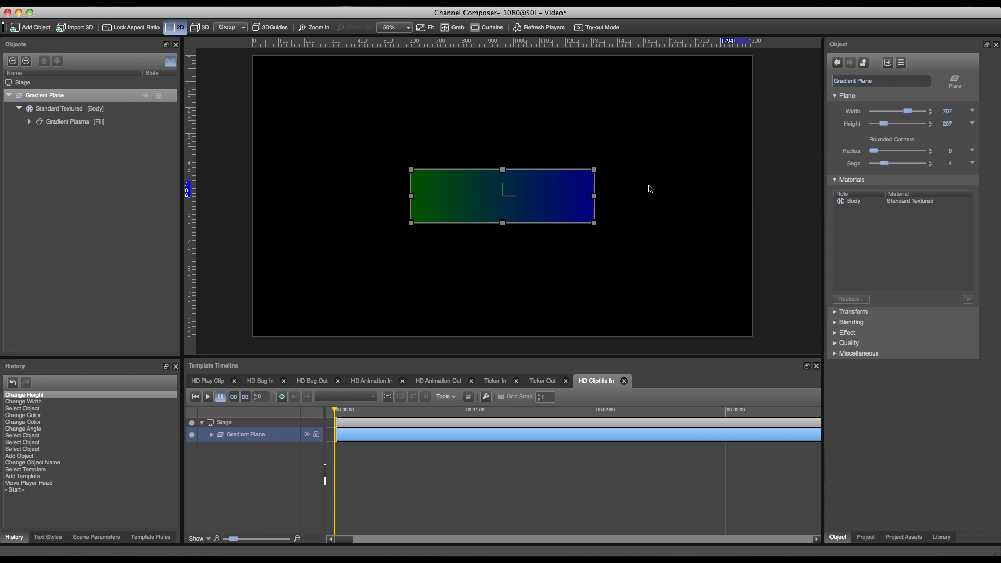
left_click_drag(536, 179, 452, 260)
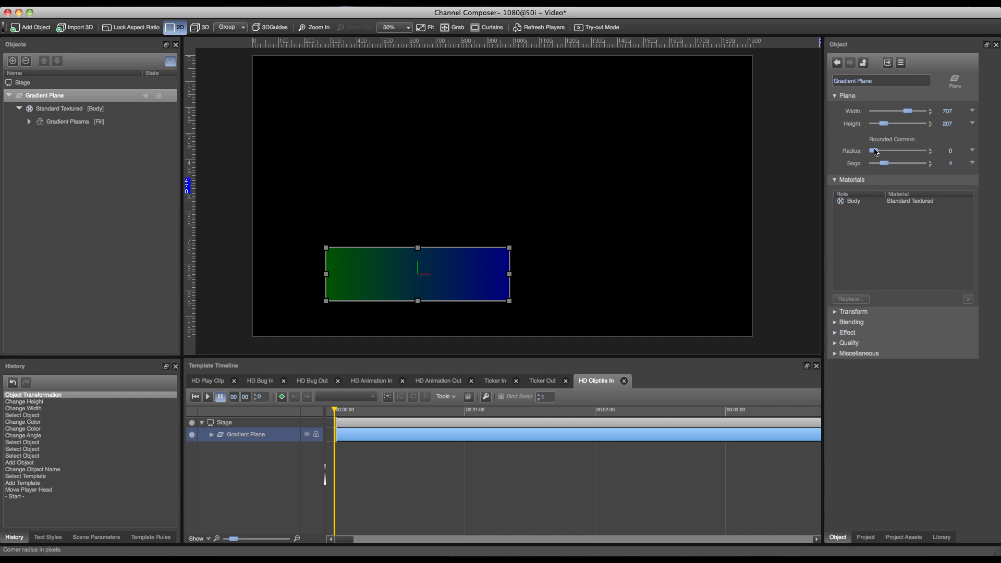
Round the plane's corners with radius 54 and 6 segments, undoing an accidental extra stretch.
left_click_drag(874, 151, 876, 152)
left_click(892, 164)
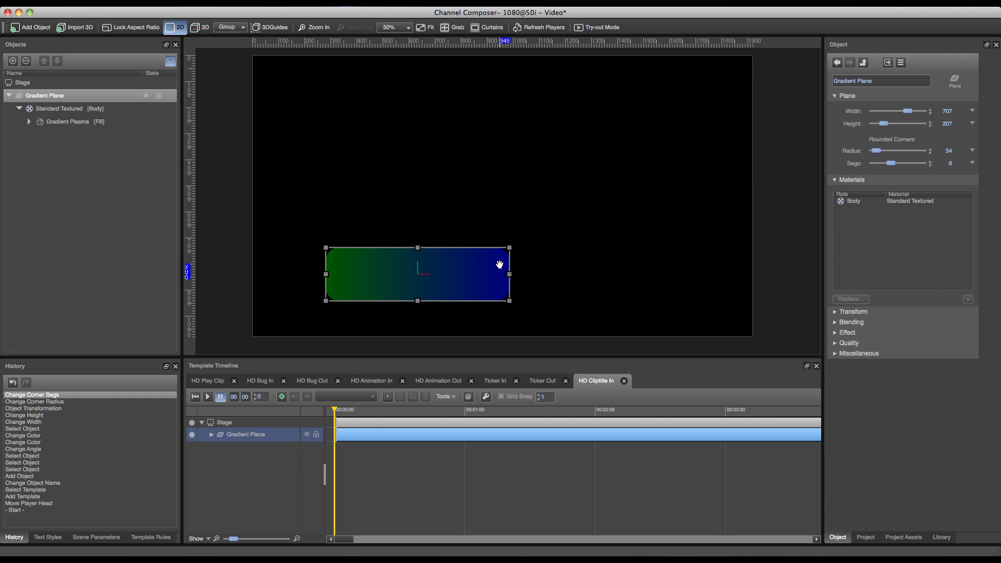
left_click_drag(509, 273, 732, 283)
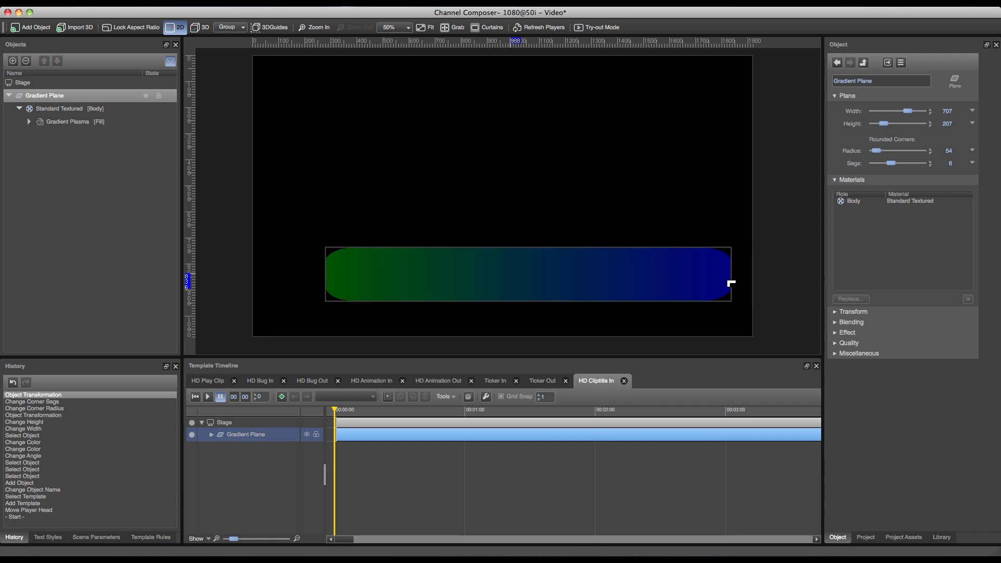
left_click_drag(732, 283, 731, 284)
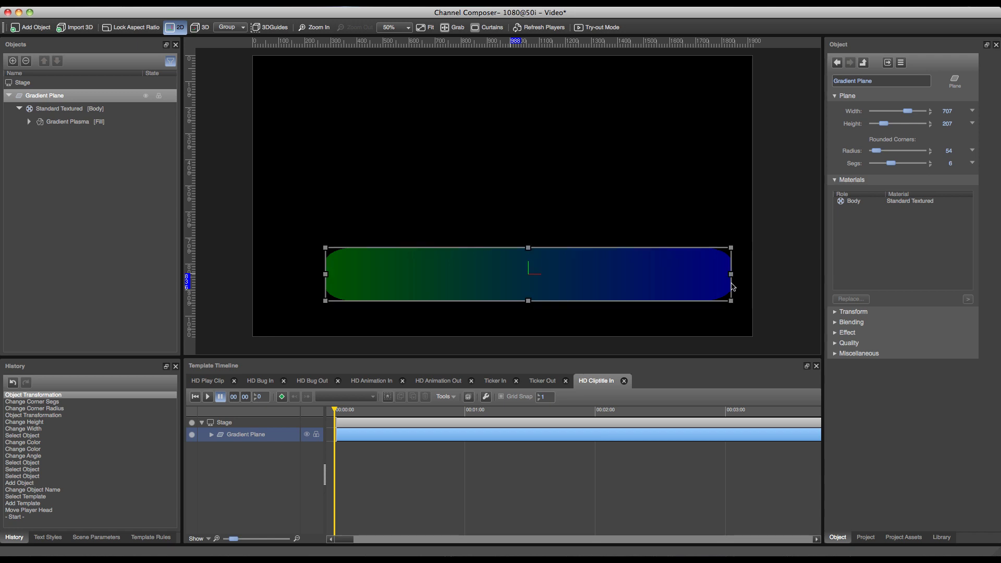
key("super+z")
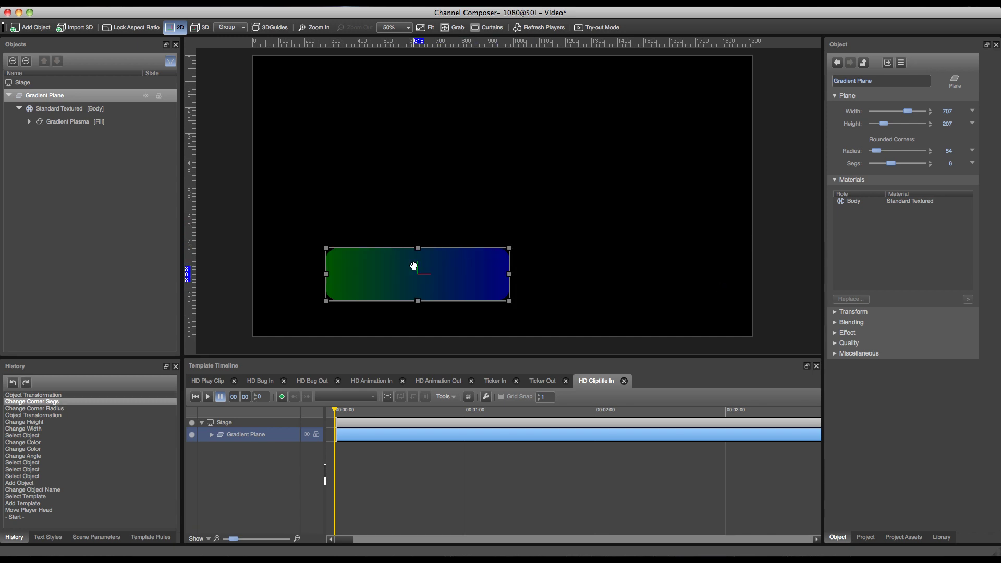
Add a 'Grass Valley' text object and move it onto the gradient plane.
left_click(37, 29)
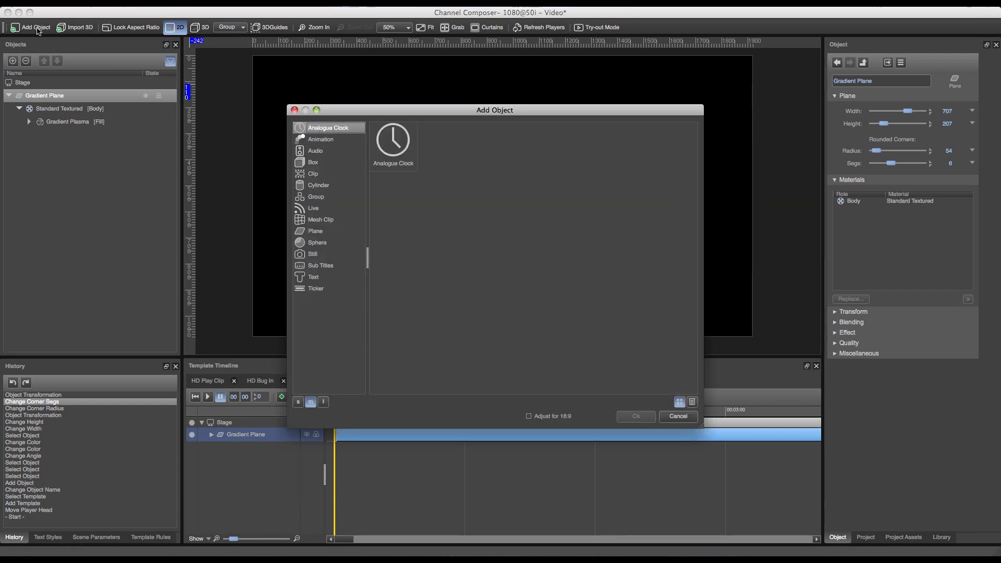
left_click(327, 280)
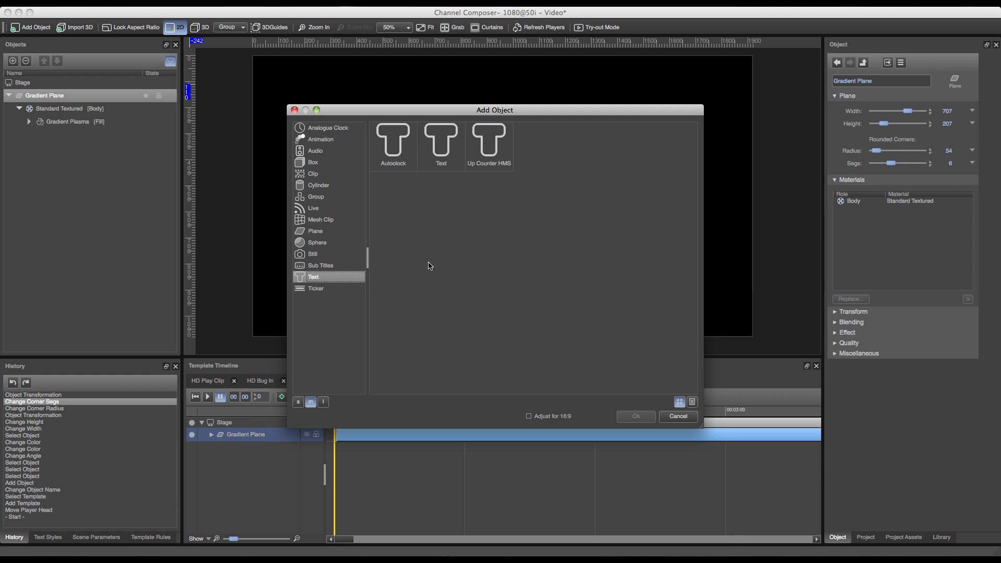
double_click(450, 163)
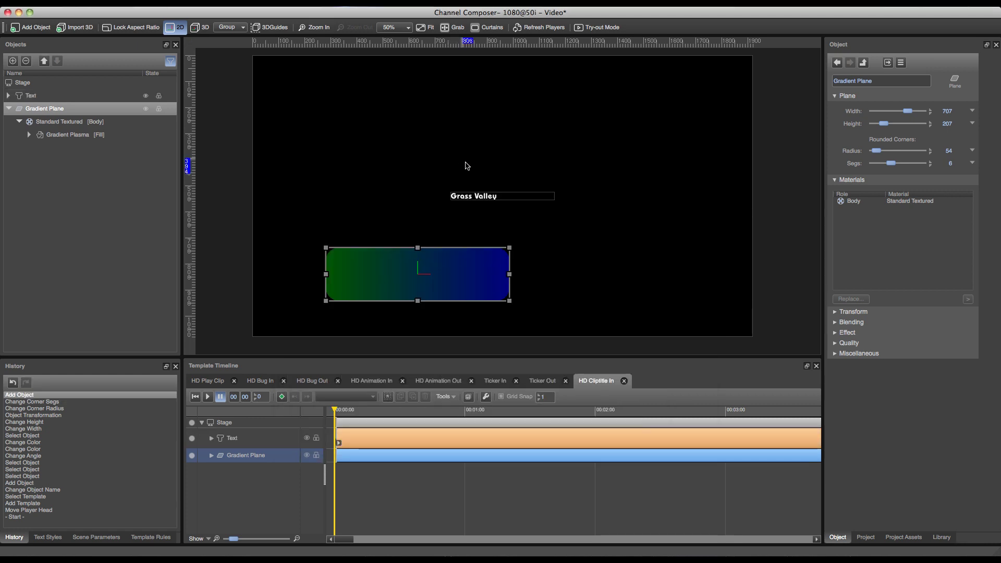
left_click(488, 197)
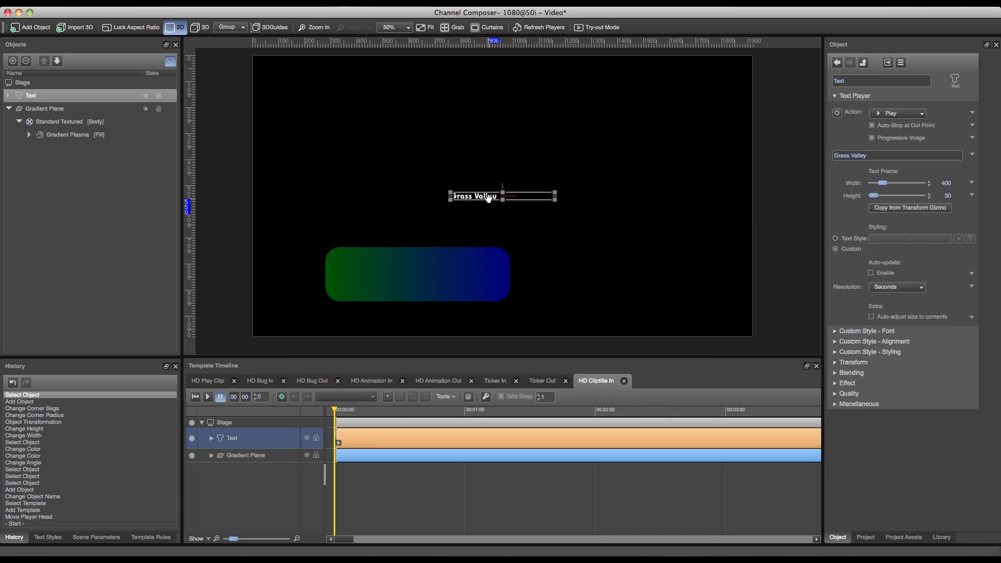
left_click_drag(488, 197, 368, 264)
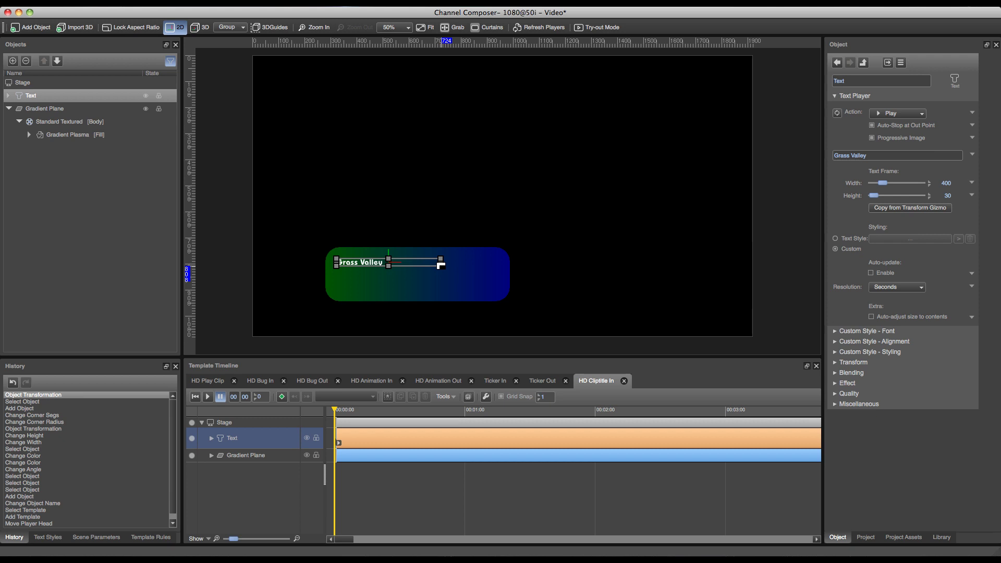
Widen the text frame, copy its size from the Transform Gizmo, and set font size 53 pt.
left_click_drag(441, 266, 499, 270)
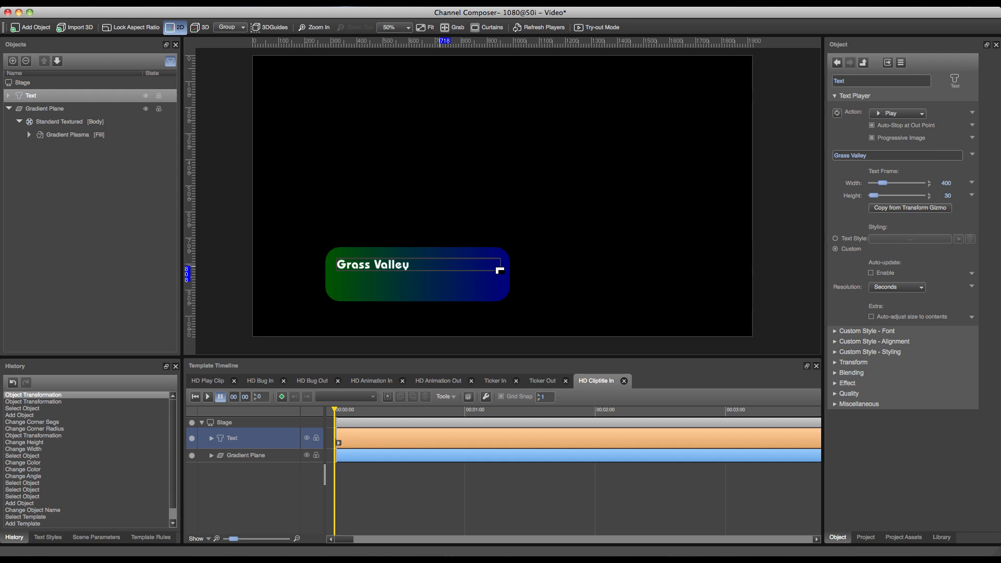
left_click(443, 266)
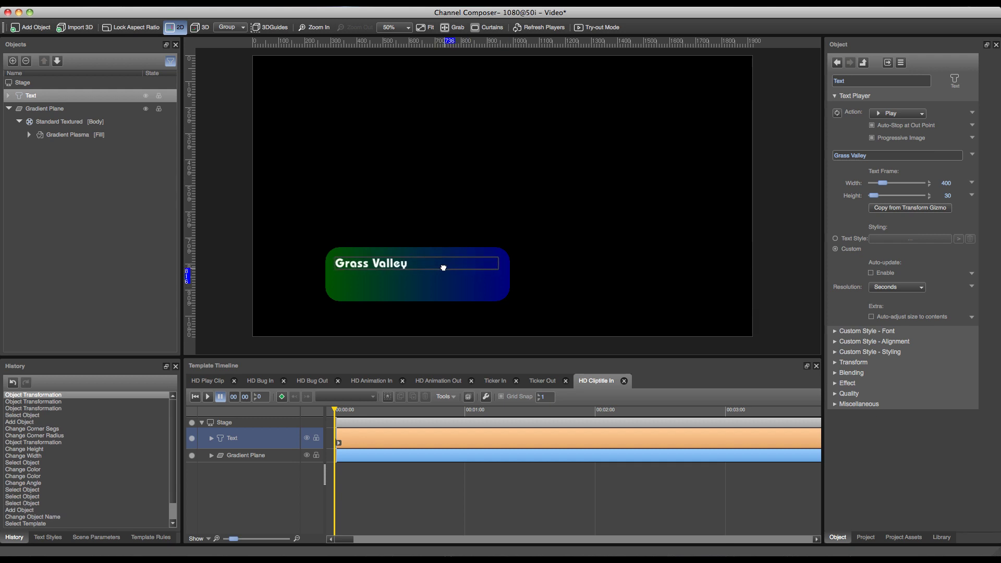
left_click_drag(434, 269, 419, 271)
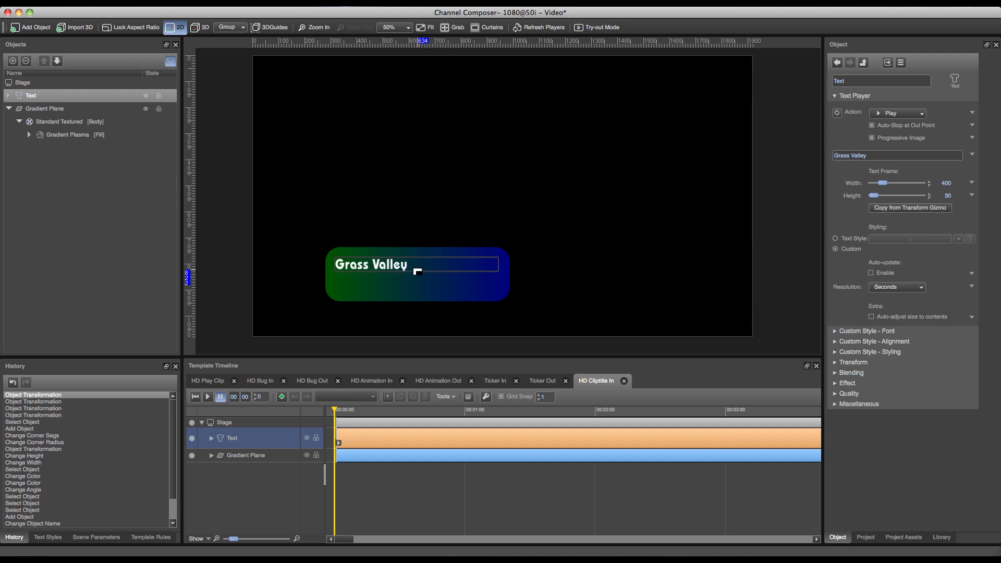
left_click(908, 209)
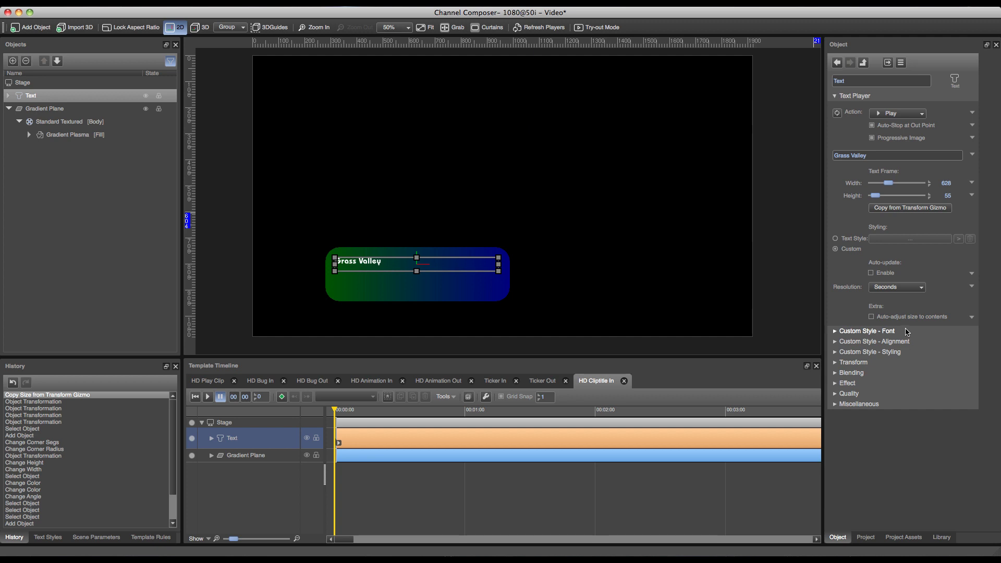
left_click(867, 332)
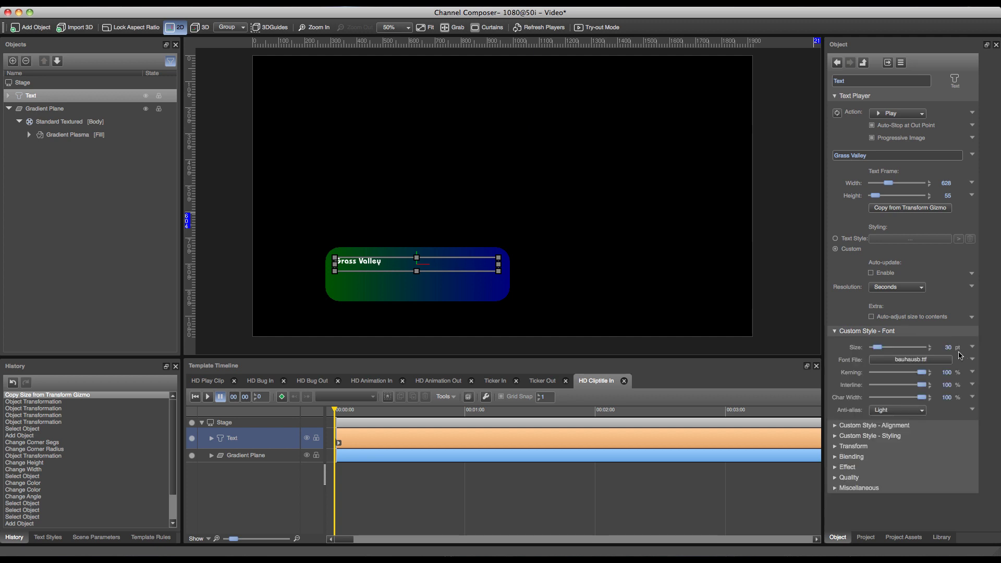
left_click_drag(879, 348, 882, 351)
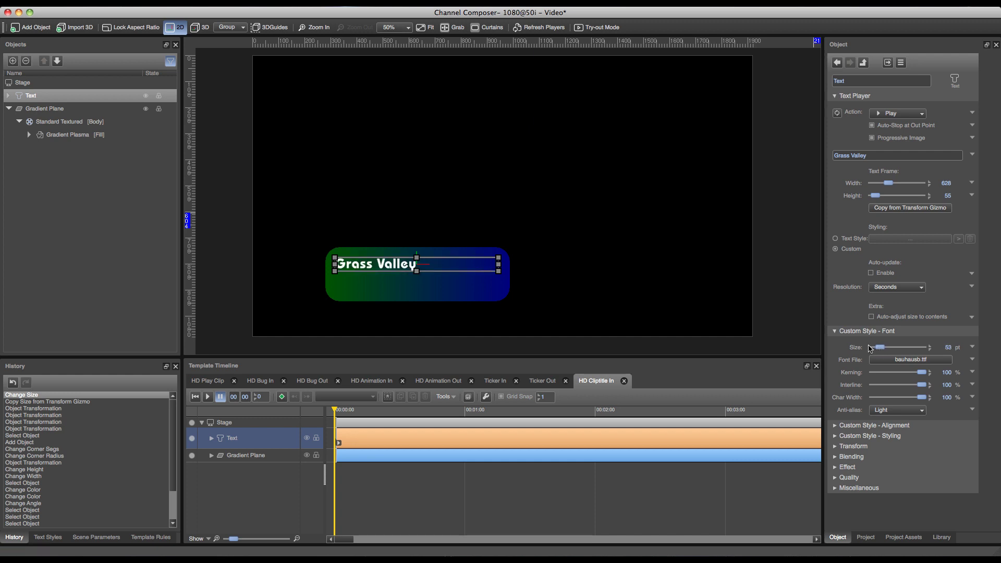
Set the text's Custom Style alignment H-Mode to Auto Fit.
left_click(859, 426)
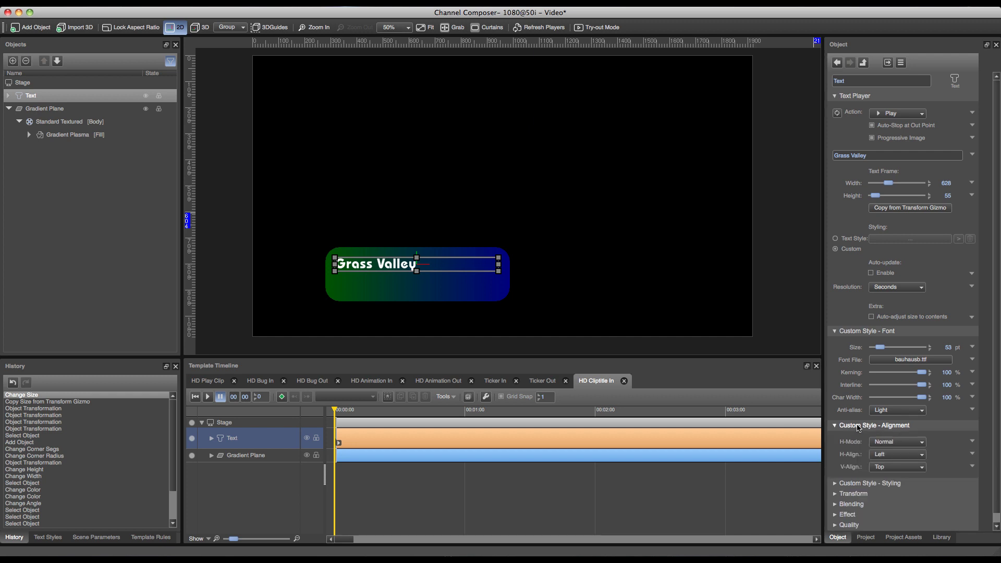
left_click(888, 443)
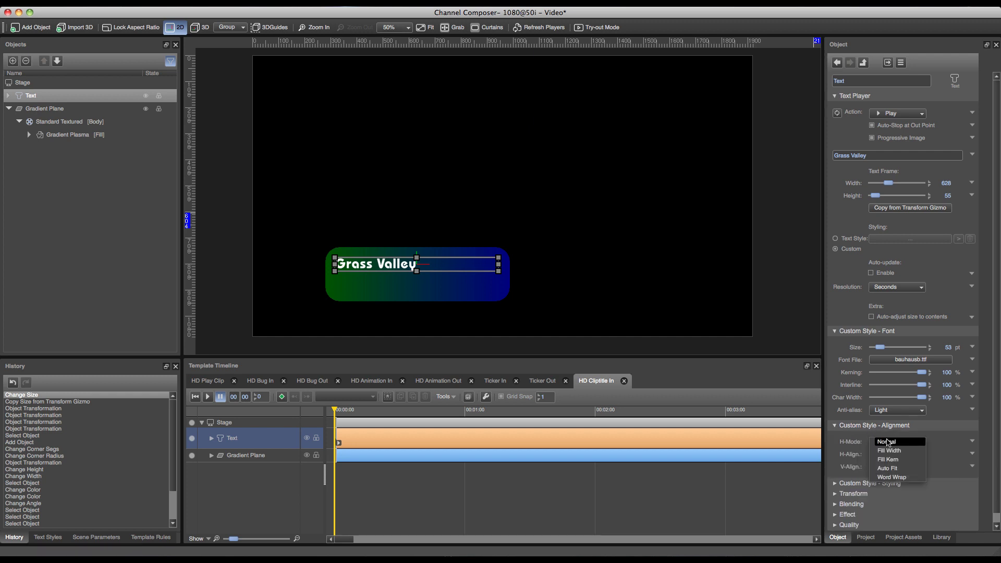
left_click(904, 468)
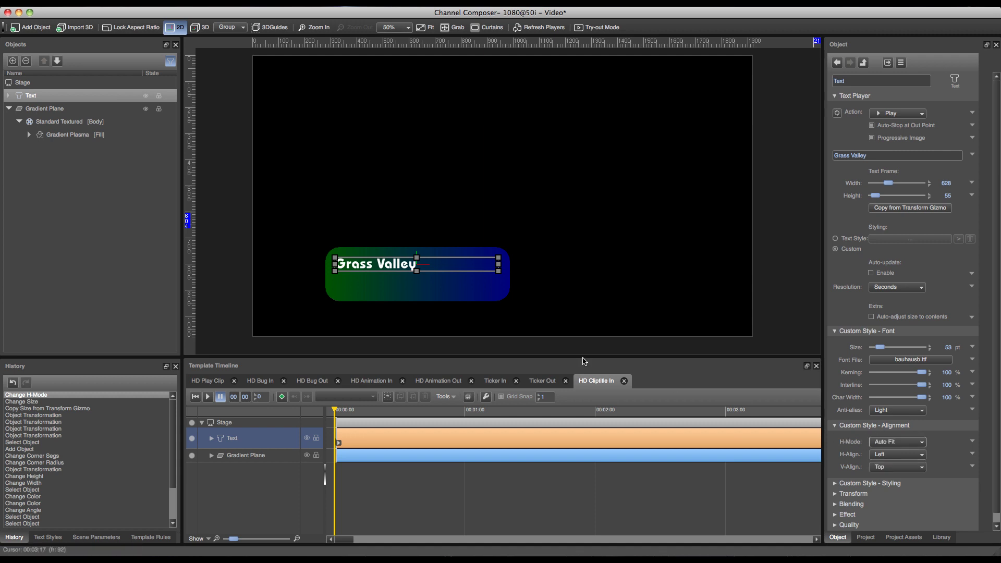
Test Auto Fit with extra words in the text field, then delete them back to 'Grass Valley'.
left_click(879, 159)
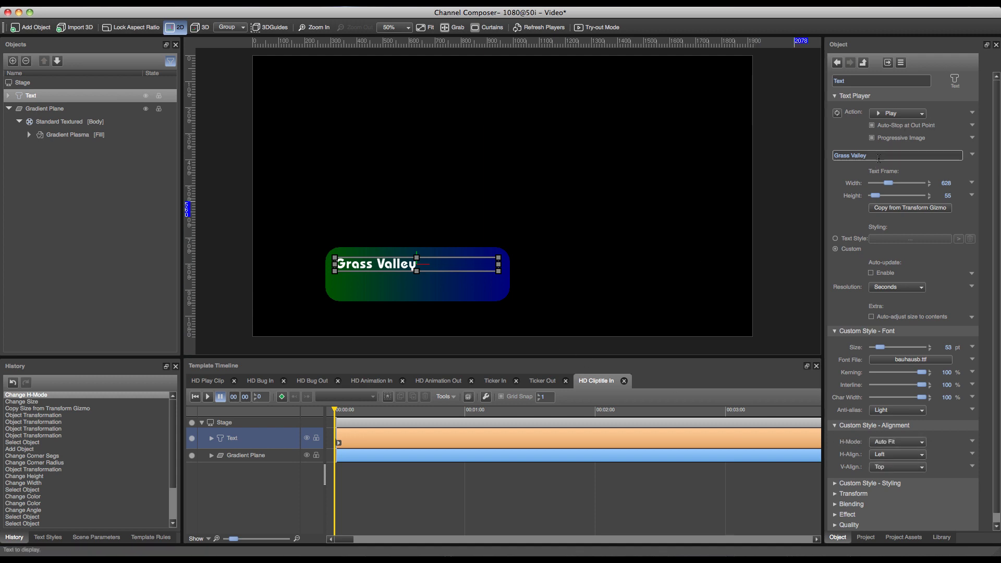
type("djh jdh jldh djh")
key("Return")
type("dfh jdh jd")
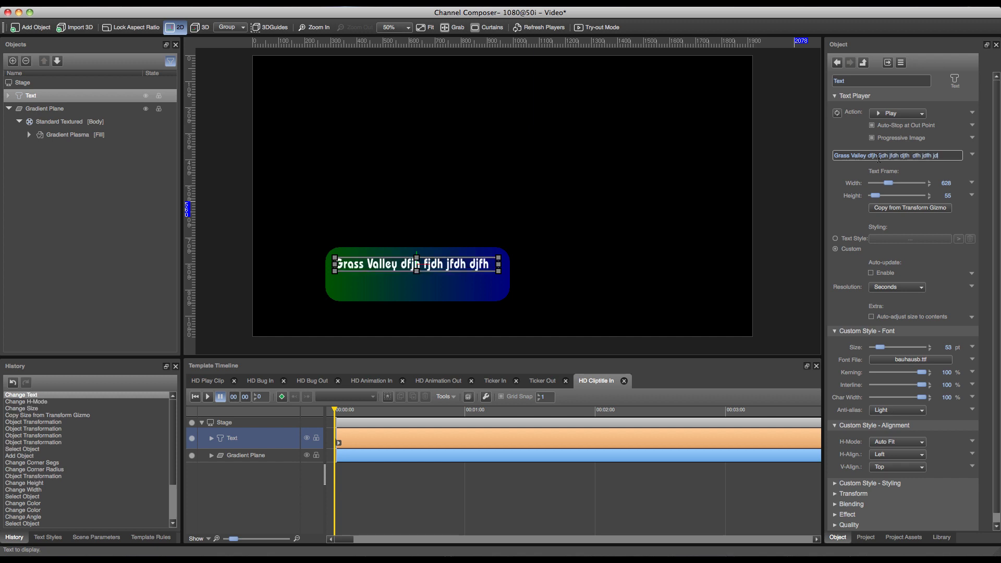
key("Return")
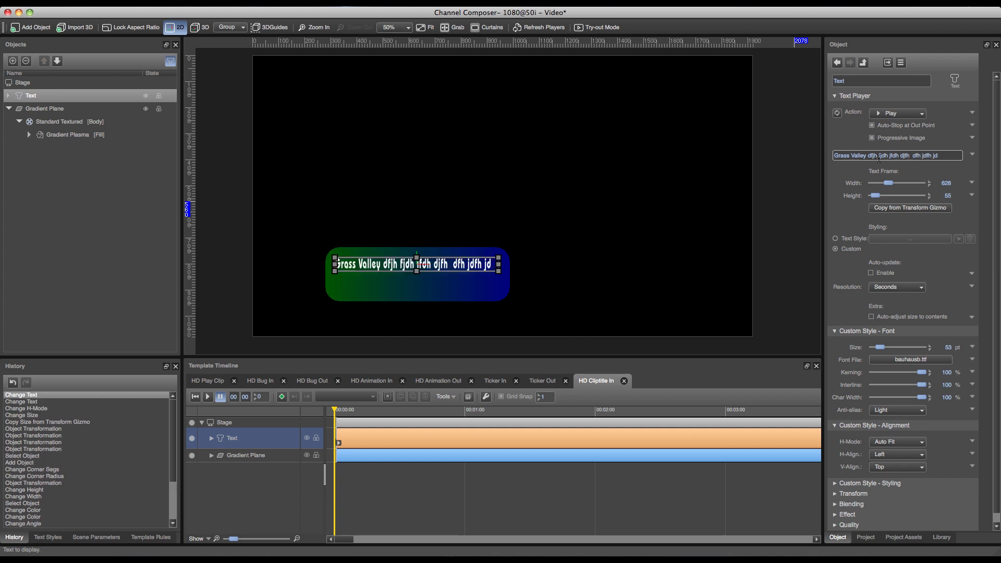
left_click_drag(869, 152, 1000, 149)
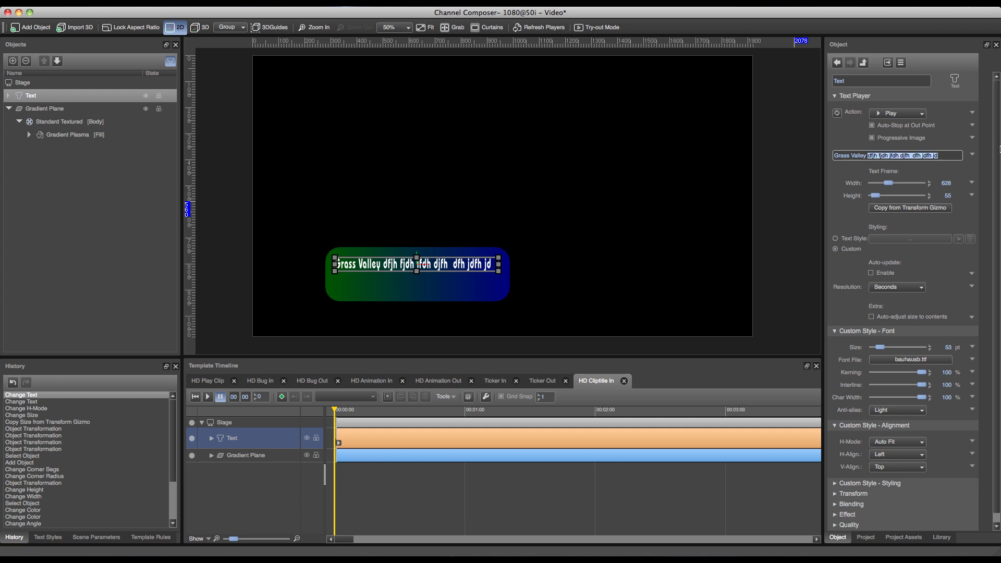
key("BackSpace")
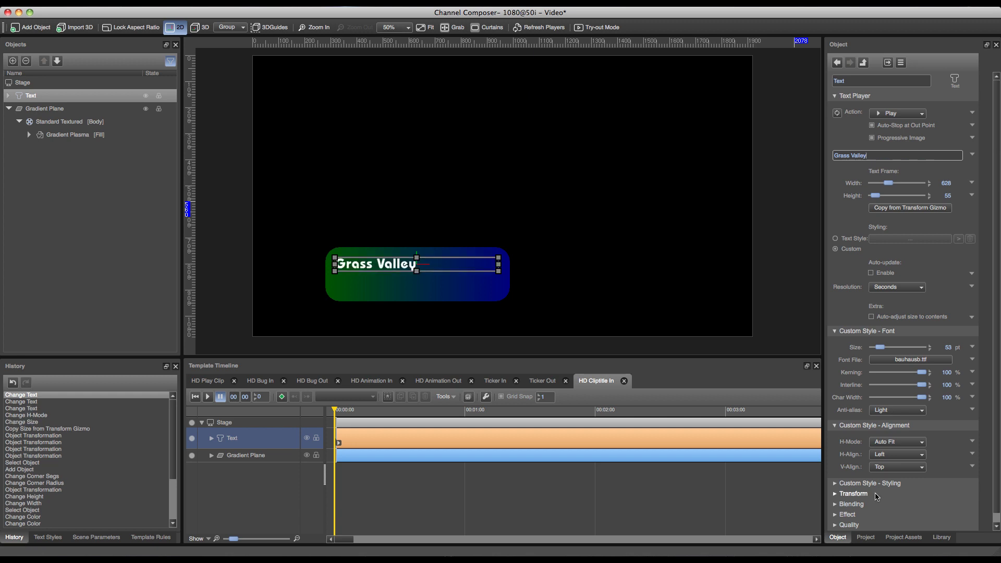
Copy and paste the Grass Valley text object to create Text 2.
left_click(878, 483)
scroll(999, 395, "down", 5)
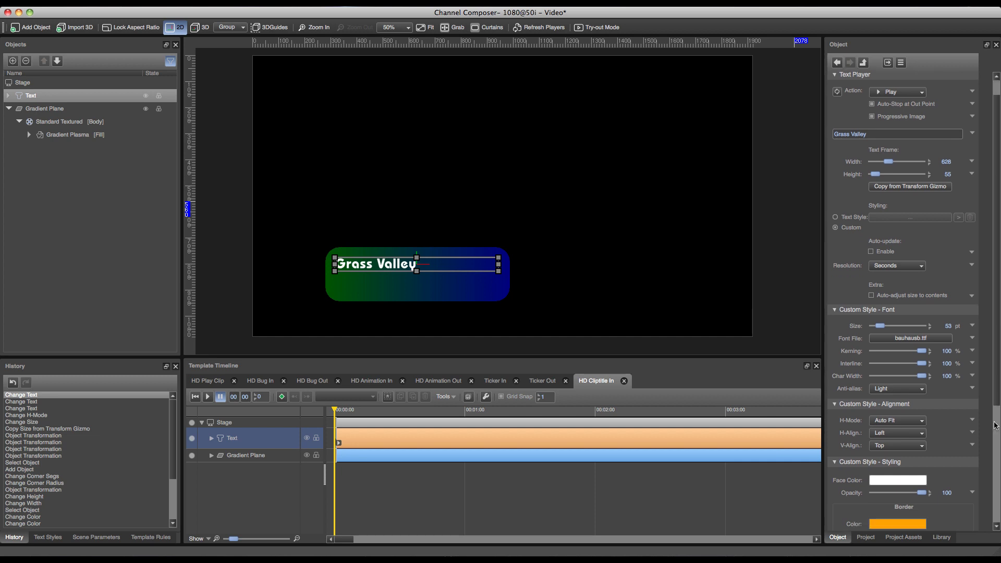
scroll(1000, 436, "down", 2)
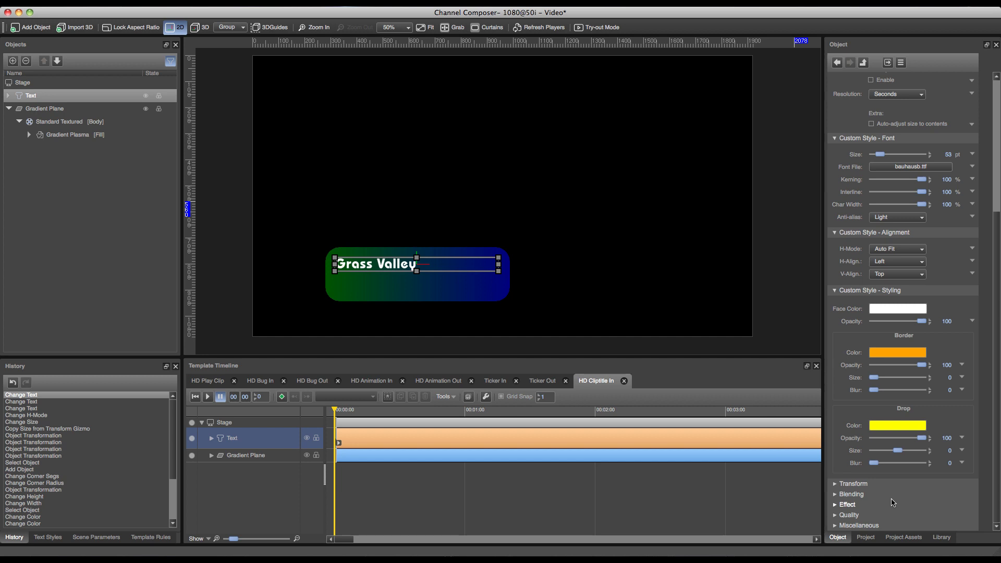
key("super+c")
key("super+c")
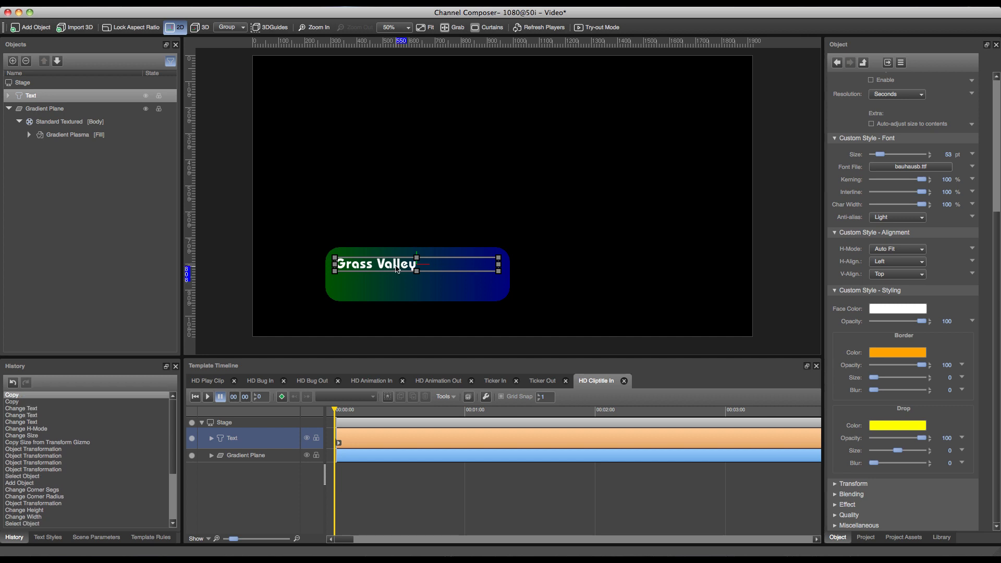
key("super+v")
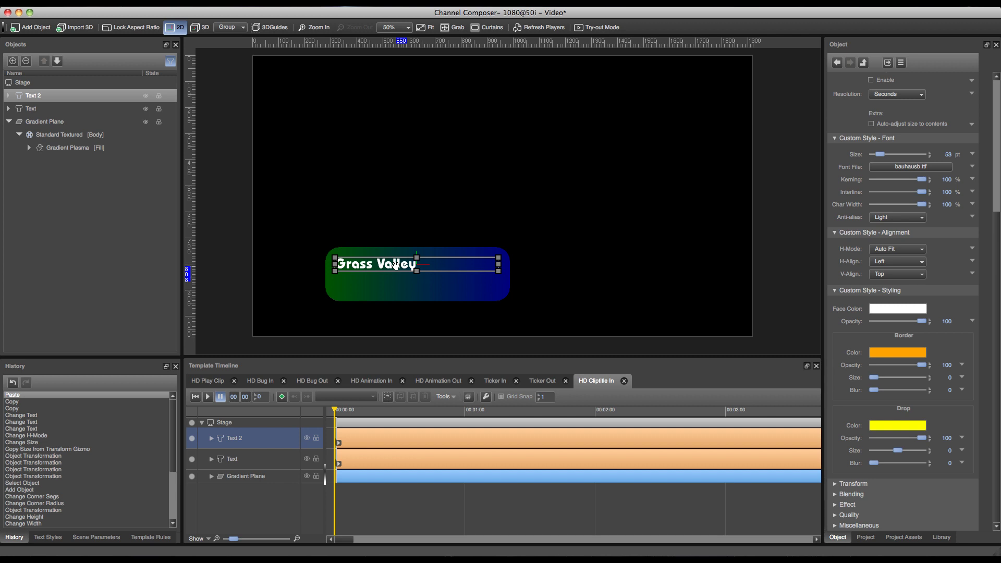
Nudge Text 2 with the arrow keys to sit just below the original line.
key("Down")
key("Down")
key("Up")
key("Up")
key("Up")
key("Up")
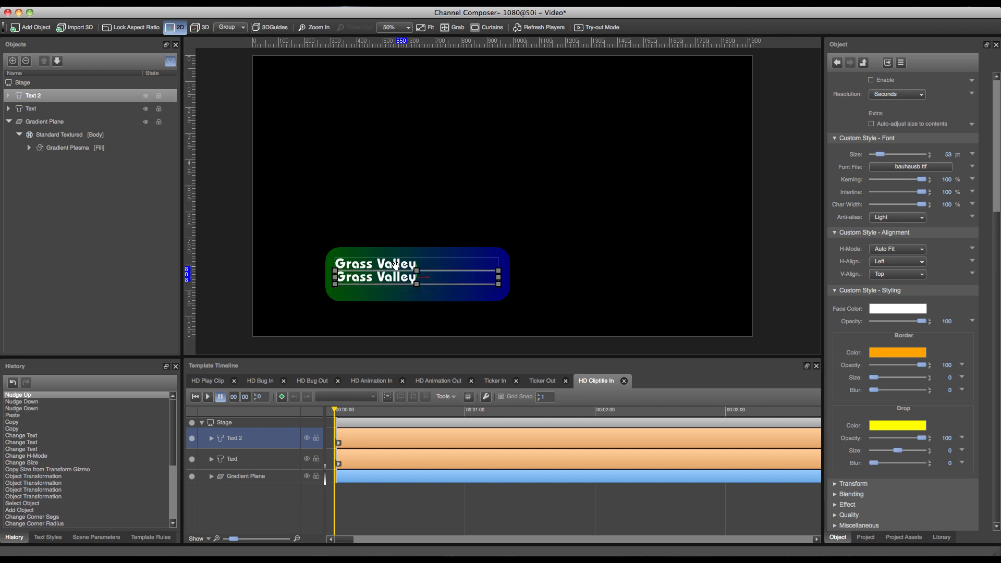
key("Up")
key("Up")
key("Down")
key("Down")
key("Down")
key("Down")
key("Down")
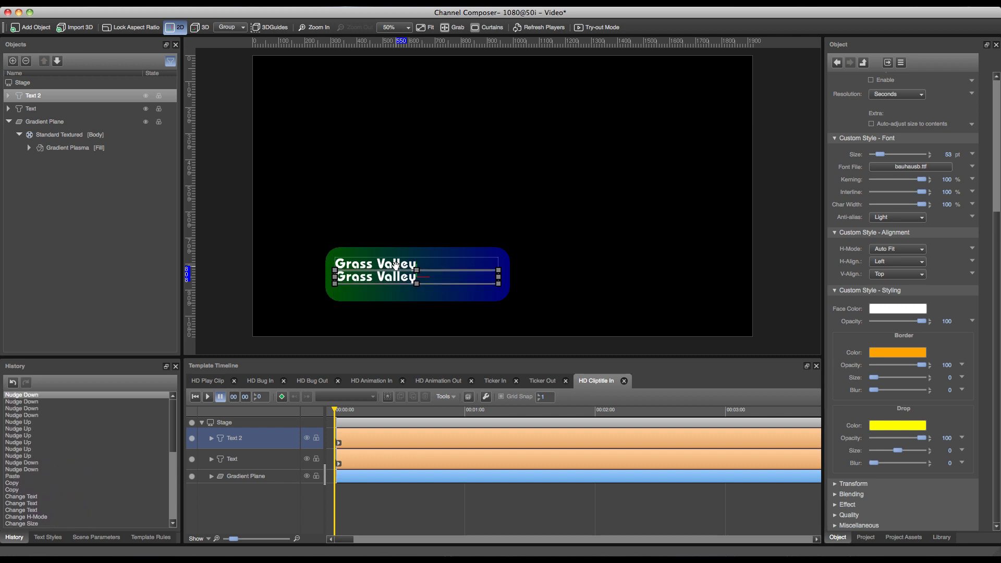
key("Up")
key("Up")
key("Up")
key("Up")
key("Up")
key("Up")
key("Up")
key("Up")
key("Up")
key("Up")
key("Up")
key("Up")
key("Up")
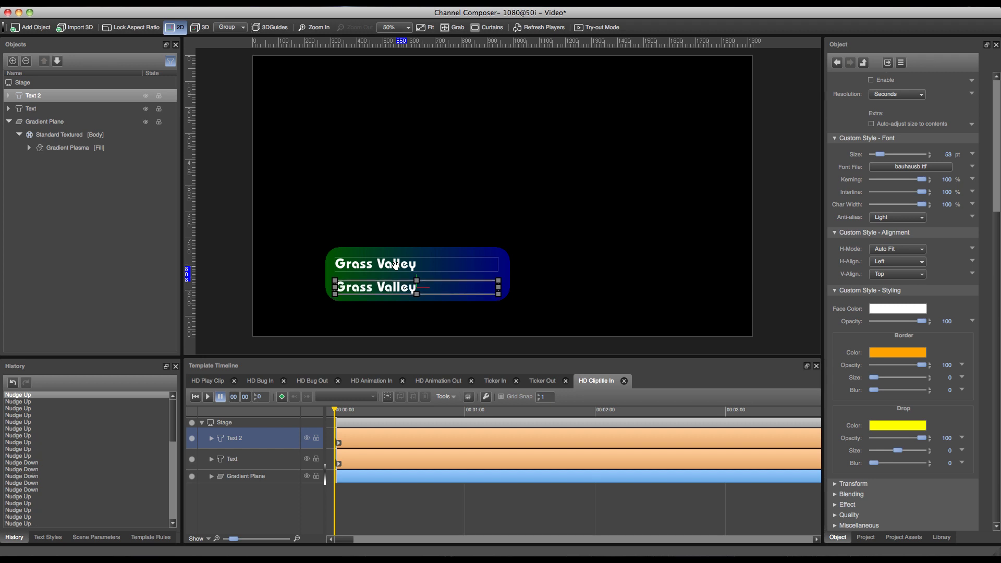
key("Up")
key("Up")
key("Up")
key("Up")
key("Up")
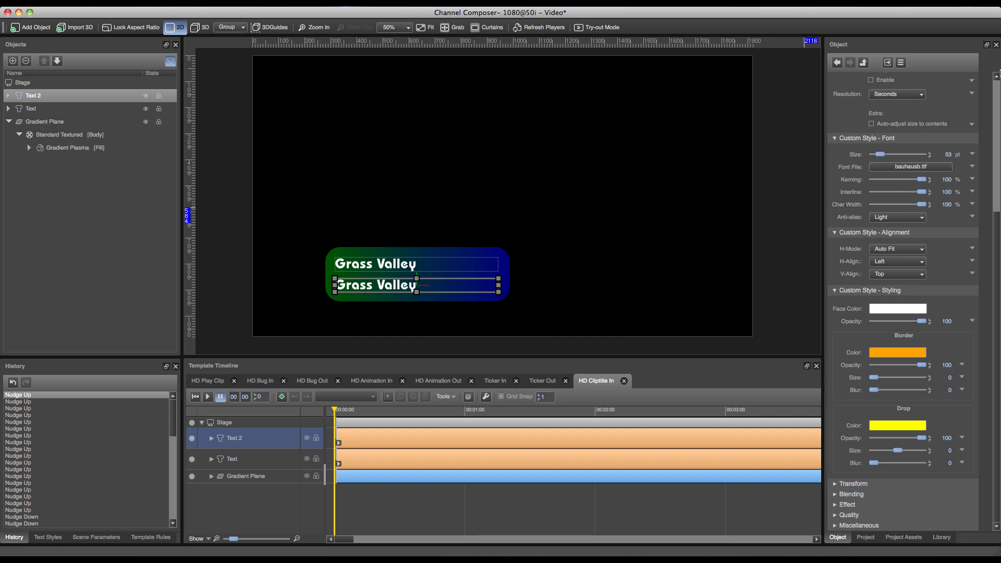
Link the lower text's content to a new scene parameter named Title.
left_click(999, 87)
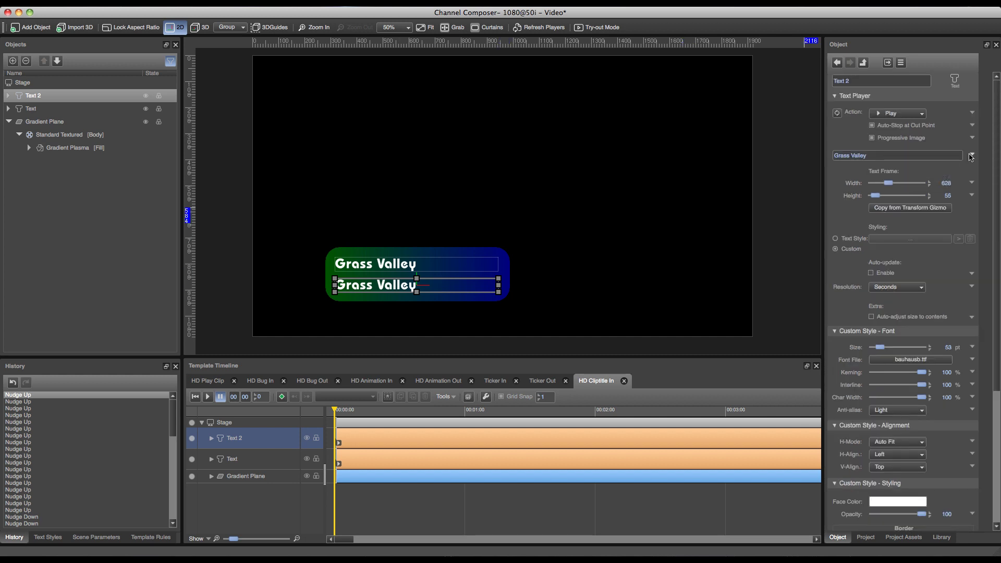
left_click(973, 157)
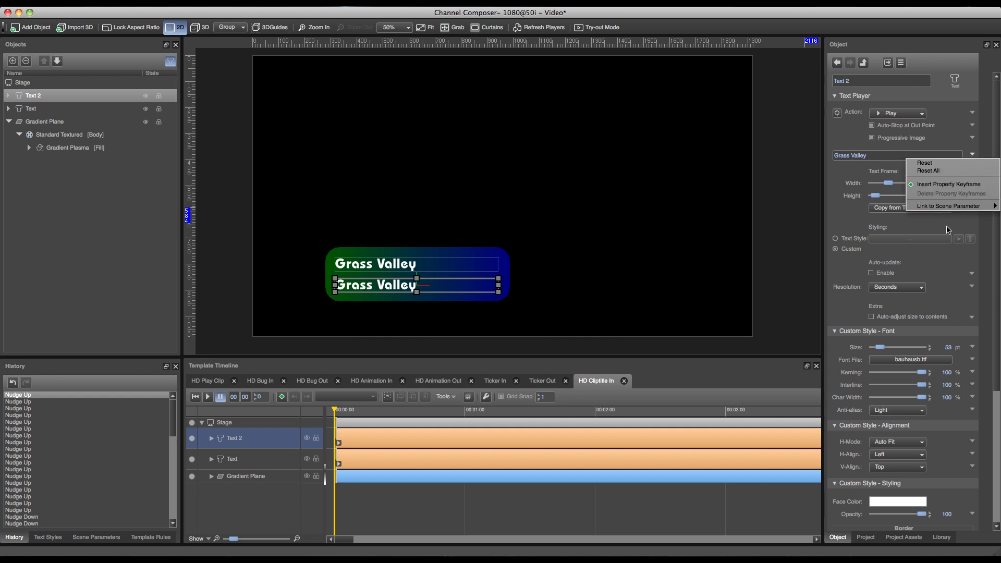
mouse_move(935, 208)
left_click(864, 207)
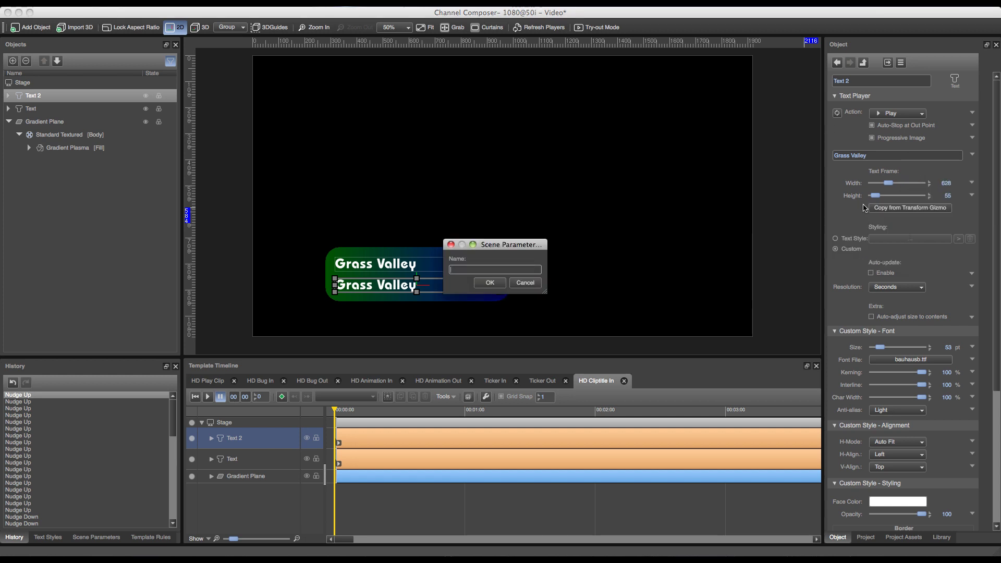
type("Titlee")
key("Return")
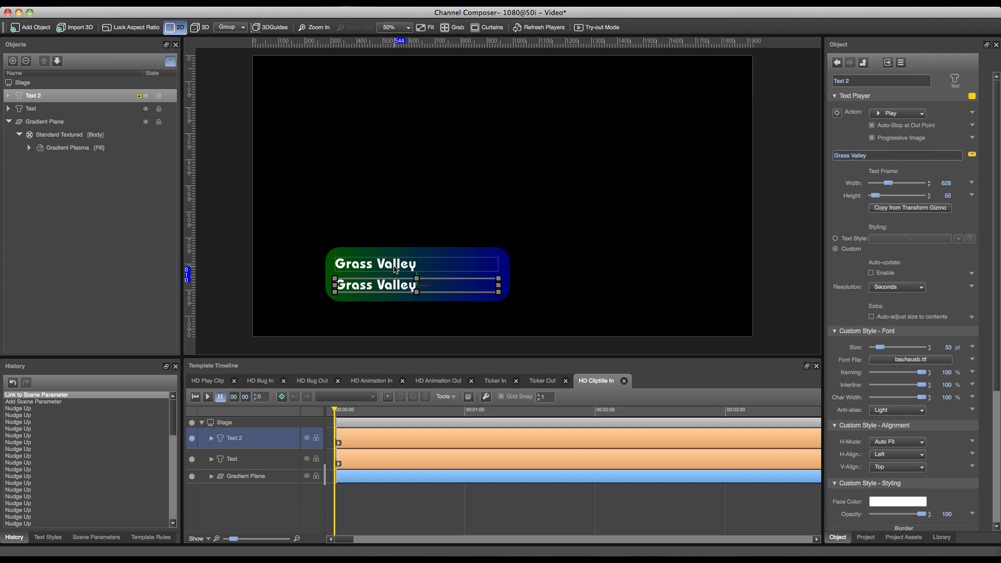
Link the upper Grass Valley text to a new scene parameter named 'Artist'.
left_click(393, 265)
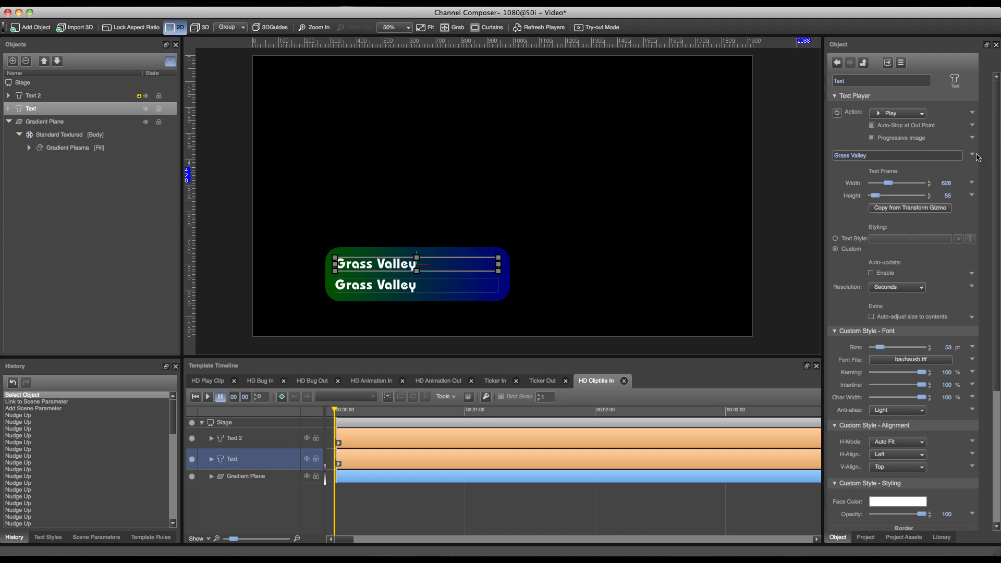
left_click(973, 155)
mouse_move(959, 206)
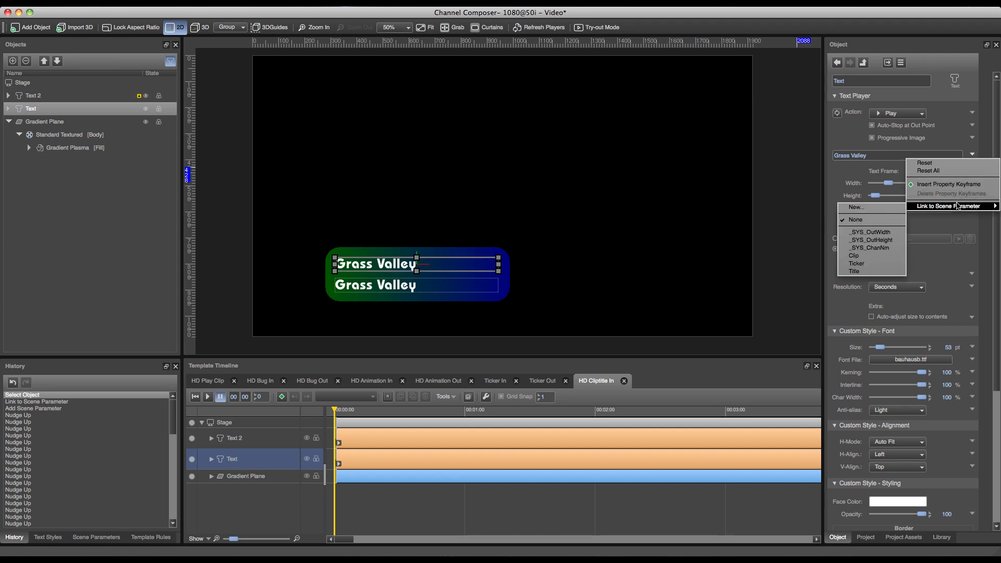
left_click(884, 208)
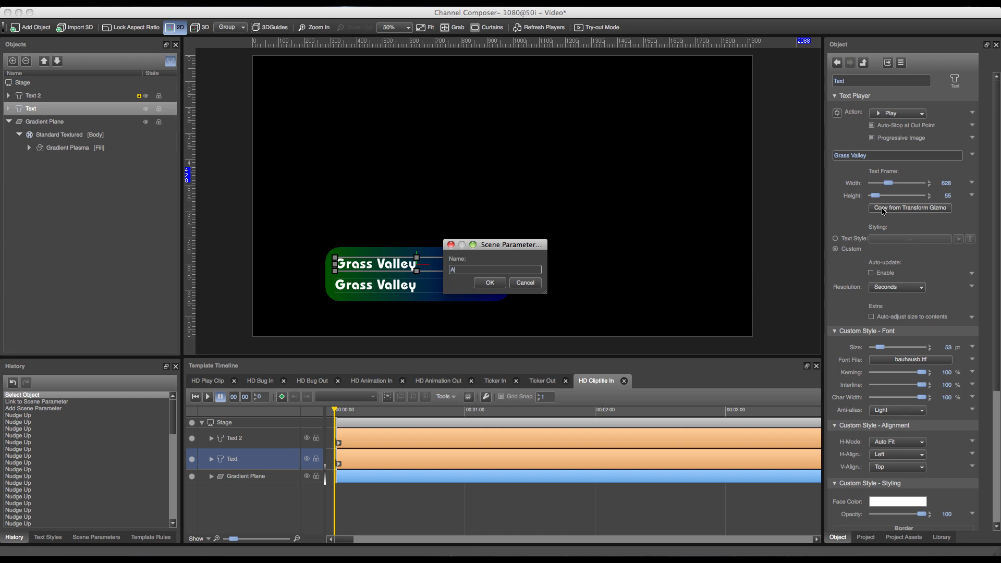
type("Artist")
key("Return")
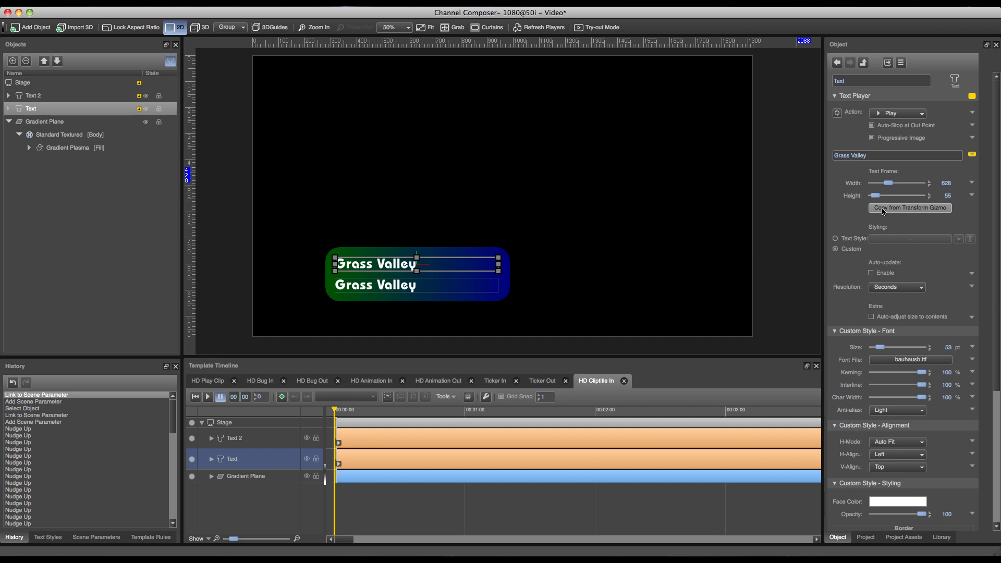
Group both text lines and the gradient bar into Group 2.
left_click(235, 223)
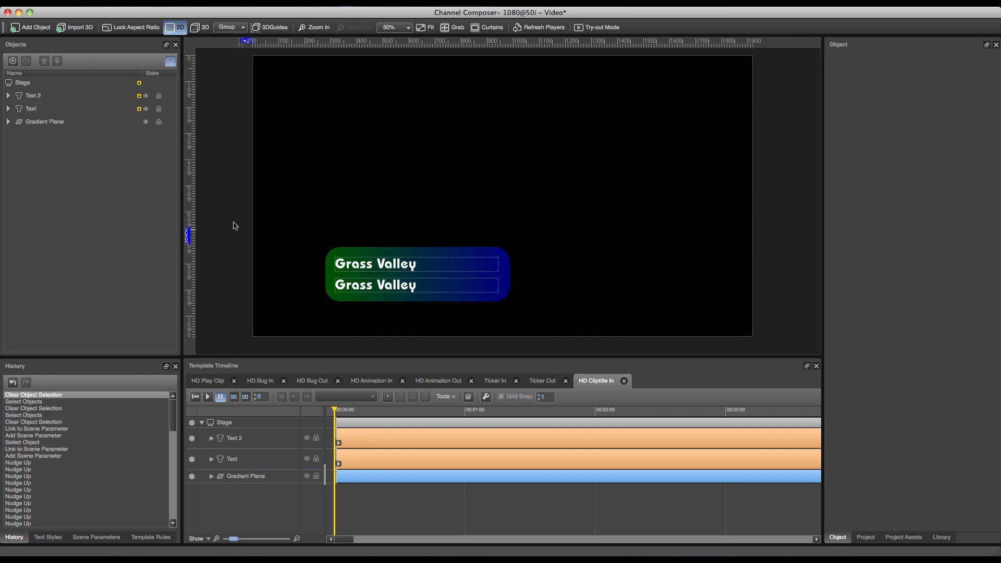
left_click_drag(225, 221, 608, 323)
key("super+g")
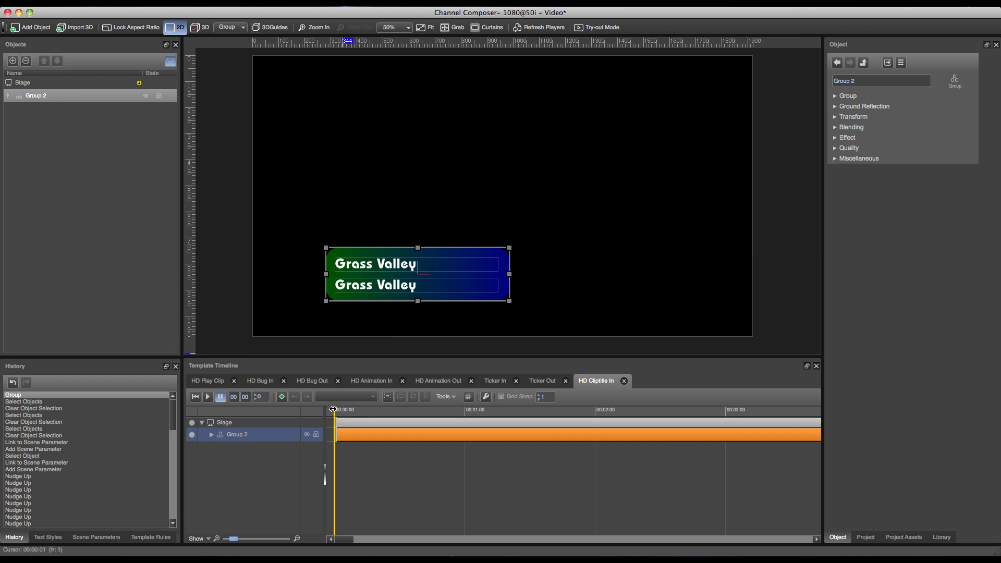
Keyframe the group in place at 00:01:00 and off-screen left at 00:00, then preview.
left_click_drag(333, 409, 464, 426)
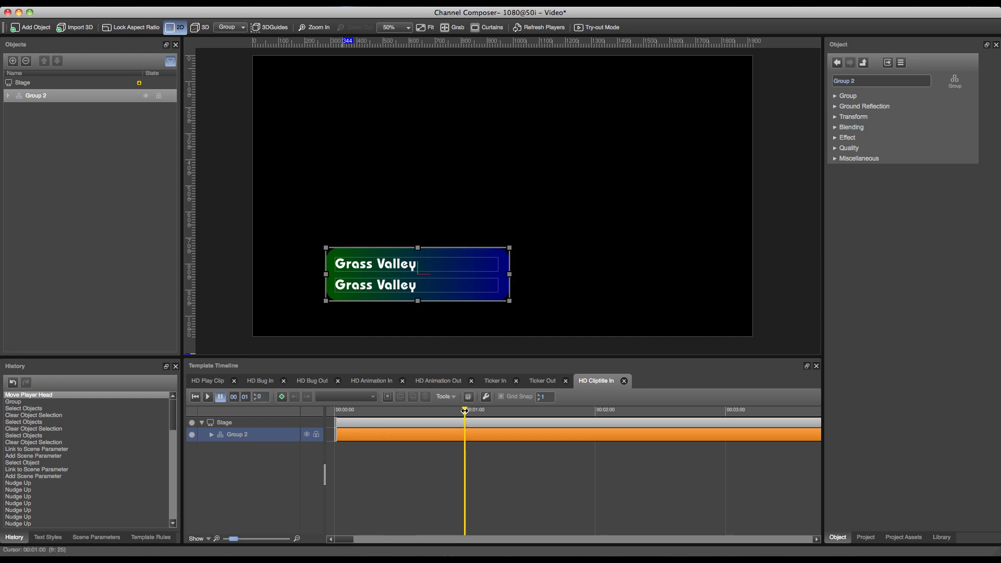
left_click(282, 397)
left_click_drag(464, 409, 328, 418)
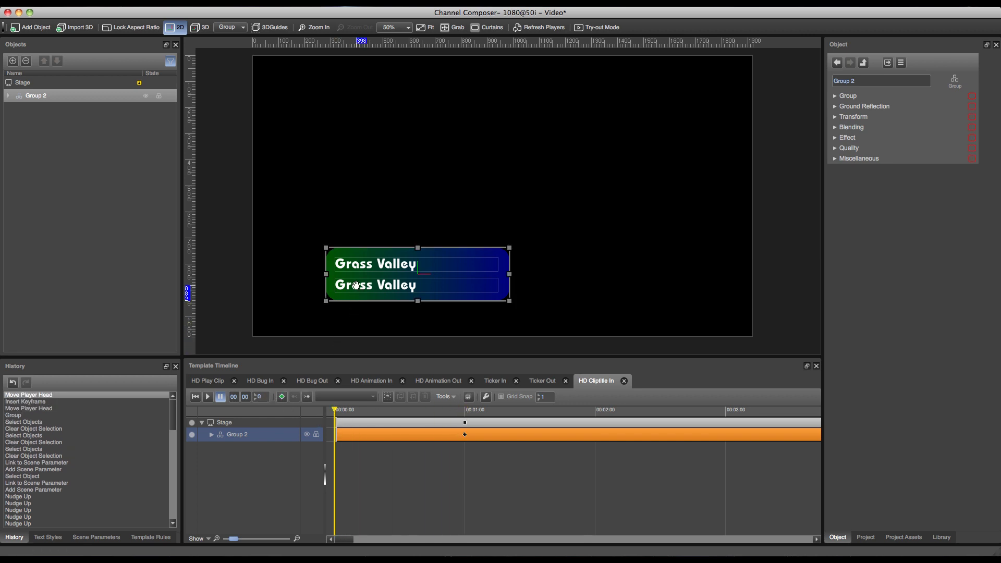
key("Left")
key("Left")
key("Left")
key("Left")
key("Left")
key("Left")
key("Left")
key("Left")
key("Left")
key("Left")
key("Left")
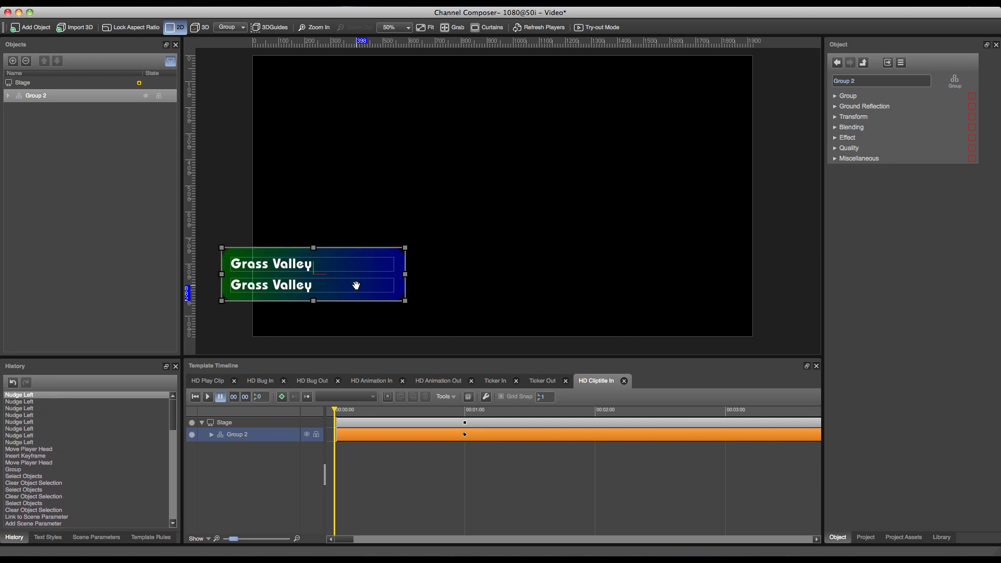
key("Left")
key("Left")
key("Left")
key("Left")
key("Left")
key("Left")
key("Left")
key("Left")
key("Left")
key("Left")
key("Left")
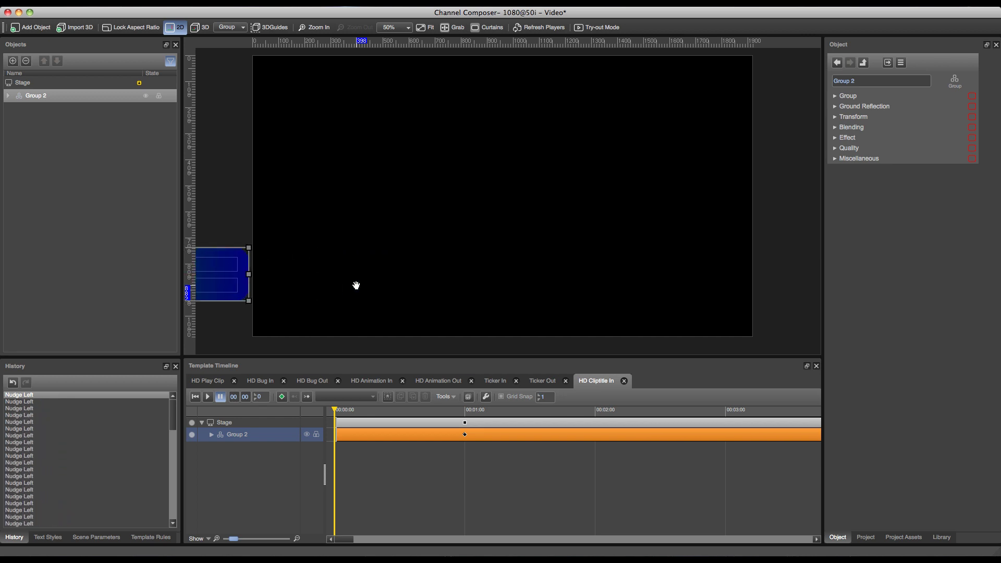
left_click(282, 396)
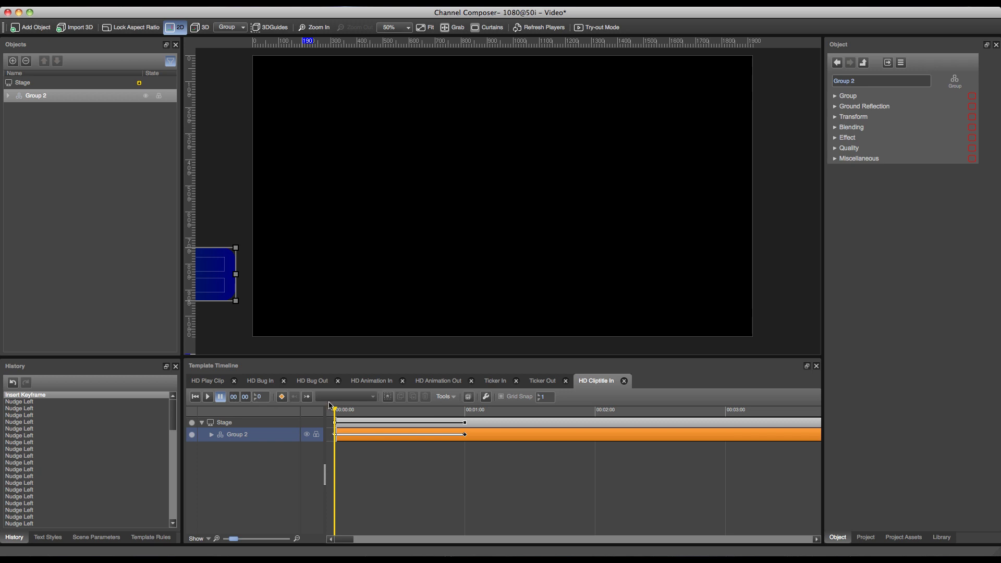
left_click(207, 396)
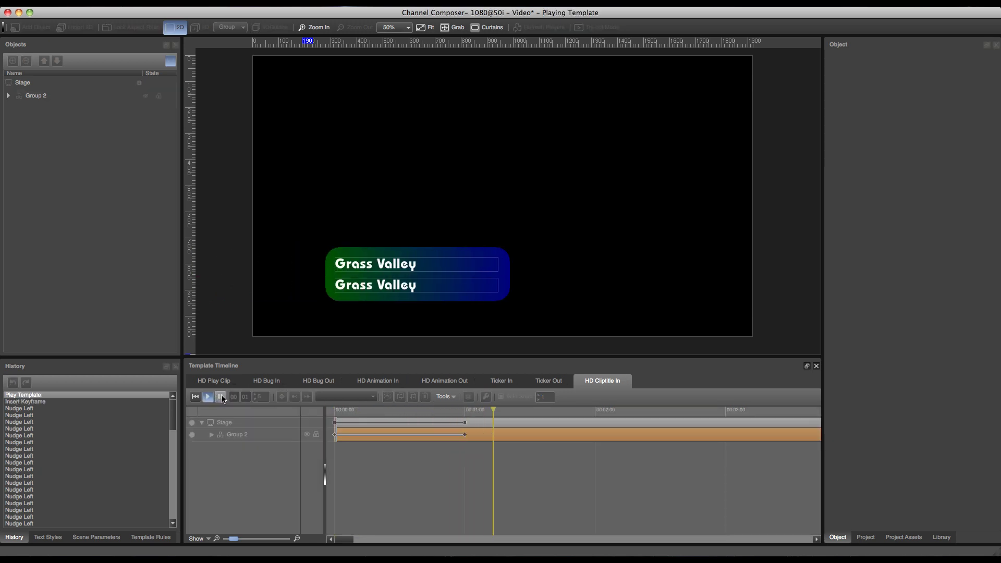
Give Group 2's first keyframe Ease Out interpolation and replay the slide-in.
left_click(221, 397)
left_click(196, 398)
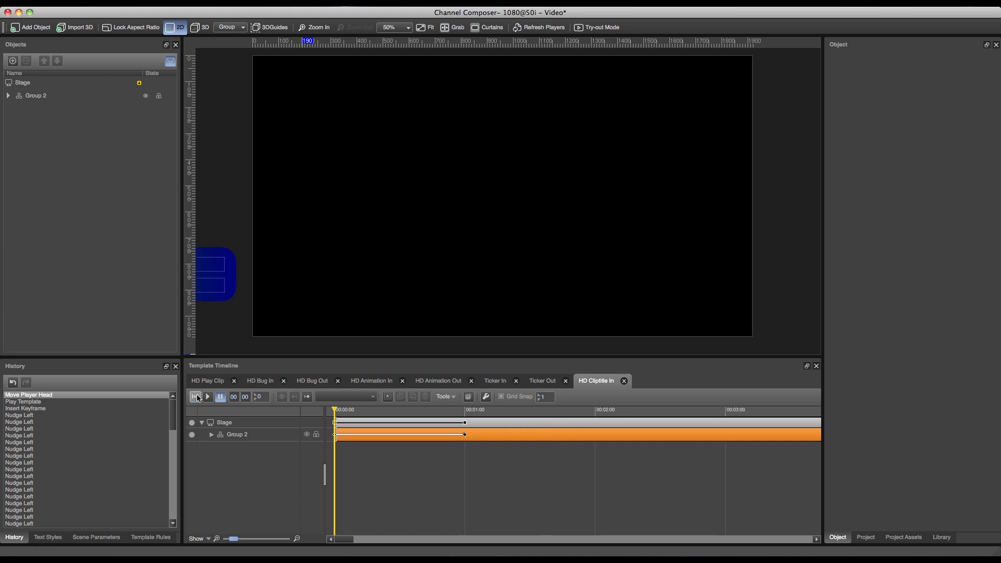
left_click(335, 434)
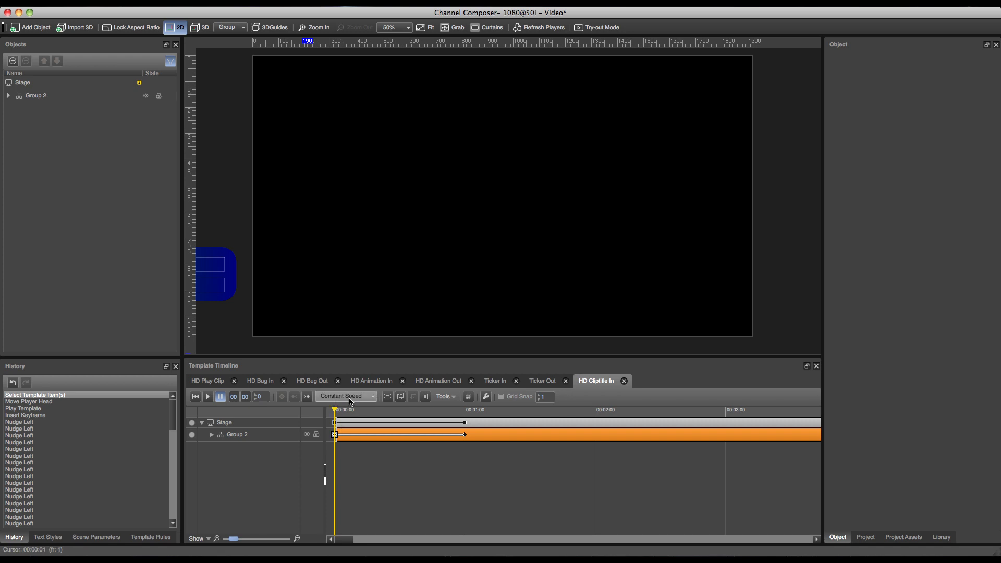
left_click(367, 398)
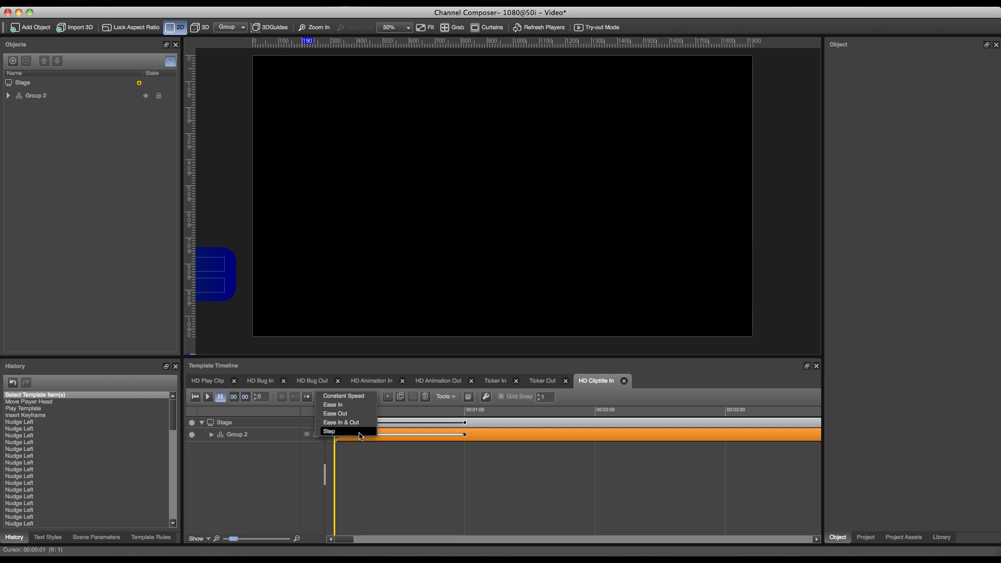
left_click(355, 417)
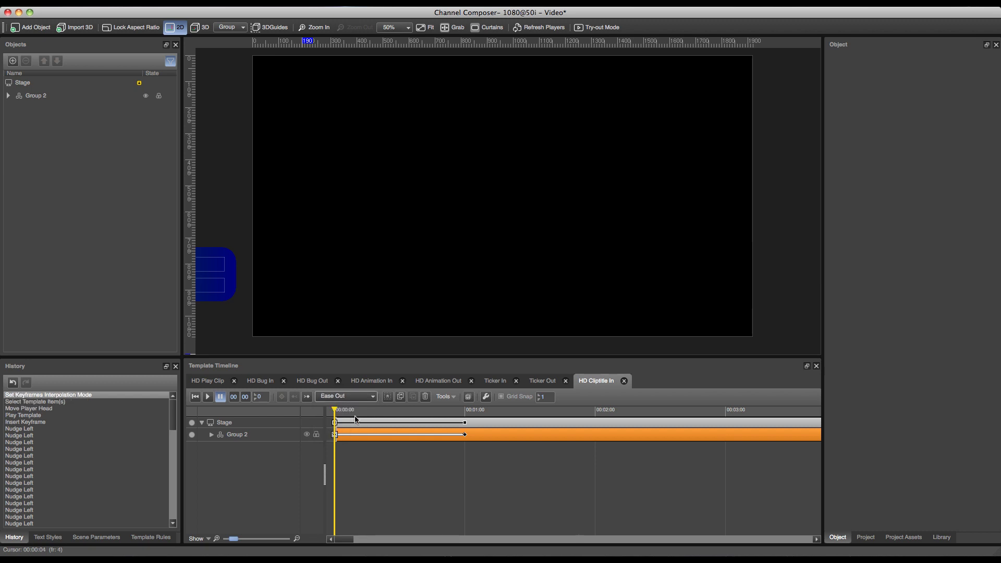
left_click(207, 398)
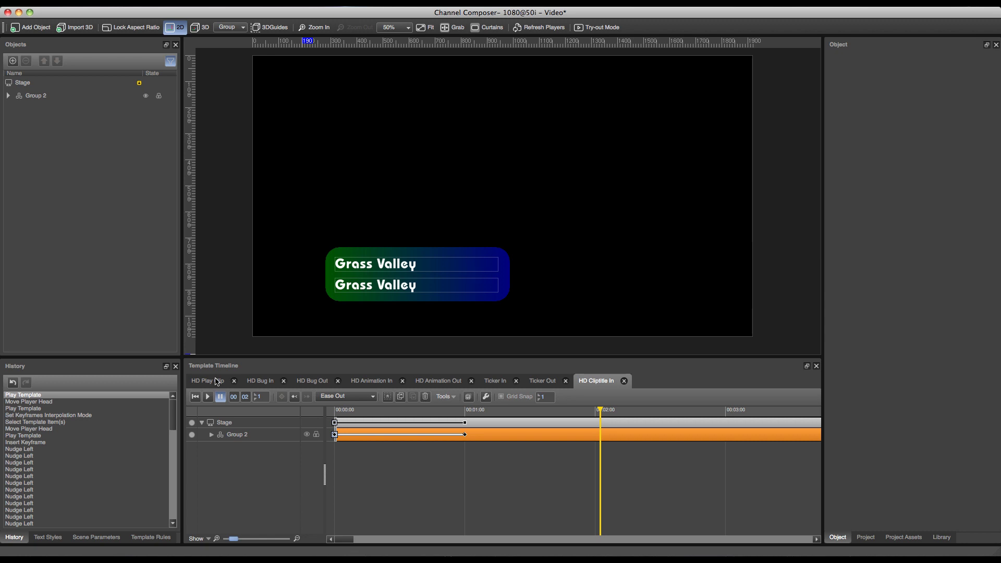
Duplicate HD Cliptitle In and rename the 'HD Cliptitle In 2' copy to 'HD Cliptitle out'.
left_click(469, 398)
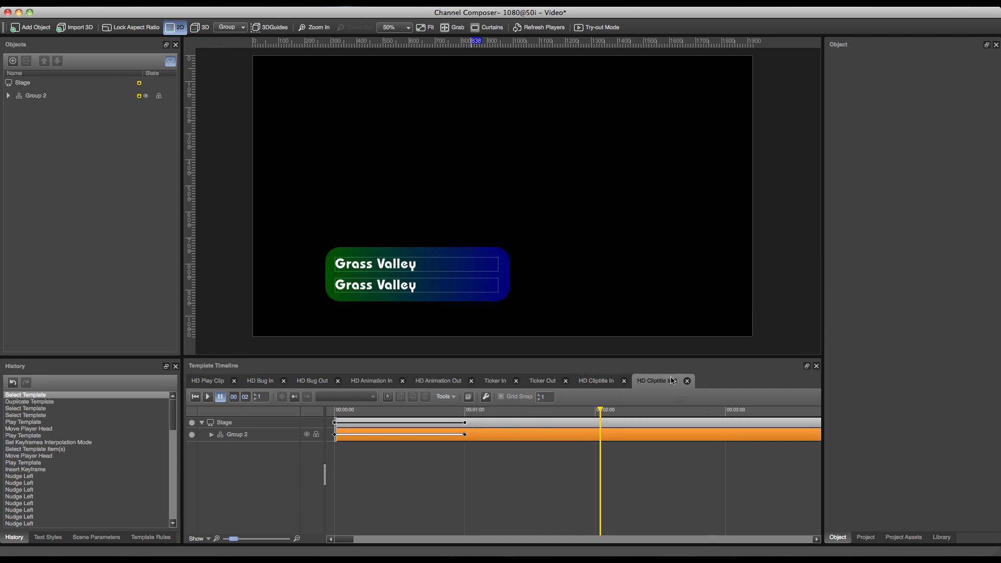
double_click(673, 382)
key("Right")
key("BackSpace")
key("BackSpace")
key("BackSpace")
key("BackSpace")
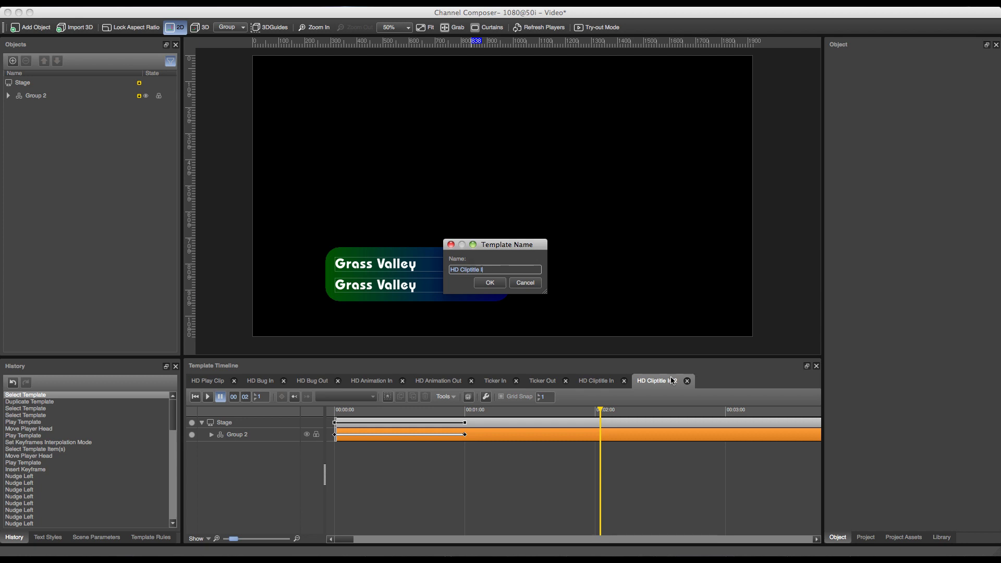
type("out")
key("Return")
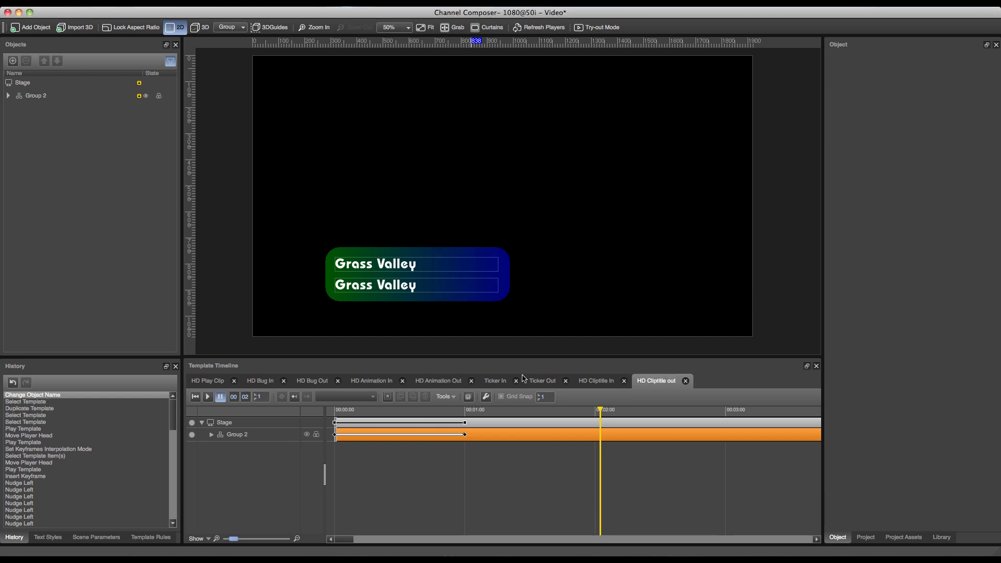
Select all HD Cliptitle out keyframes and reverse them so the graphic slides out.
left_click(390, 397)
left_click(388, 397)
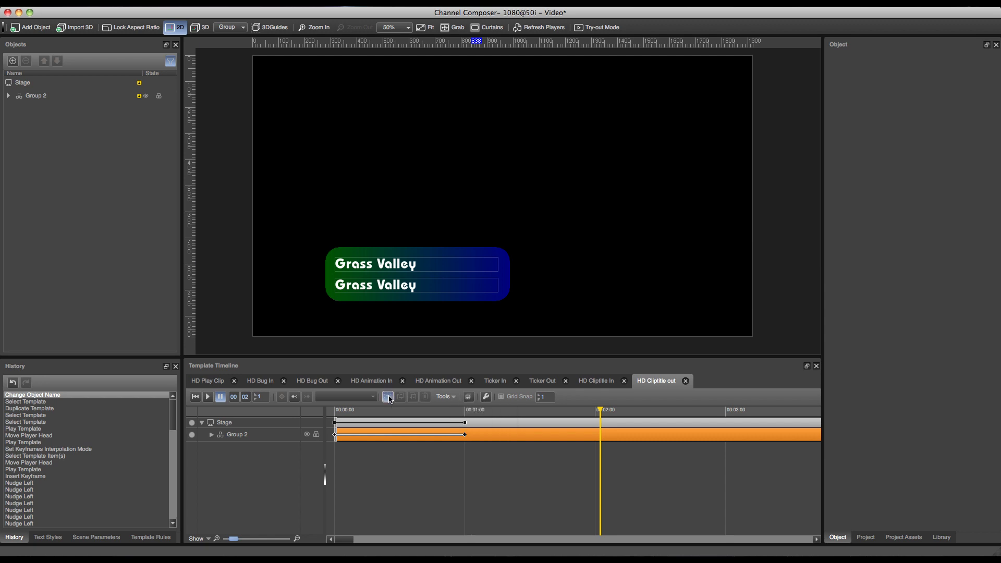
left_click(444, 397)
left_click(455, 408)
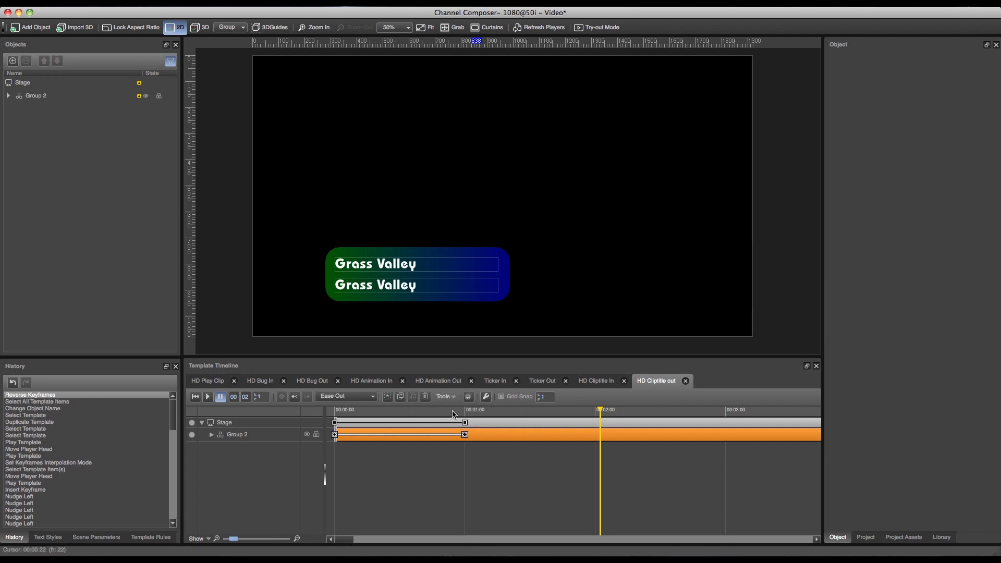
Preview the slide-out animation twice, returning the playhead to the start afterwards.
left_click(196, 397)
left_click(208, 398)
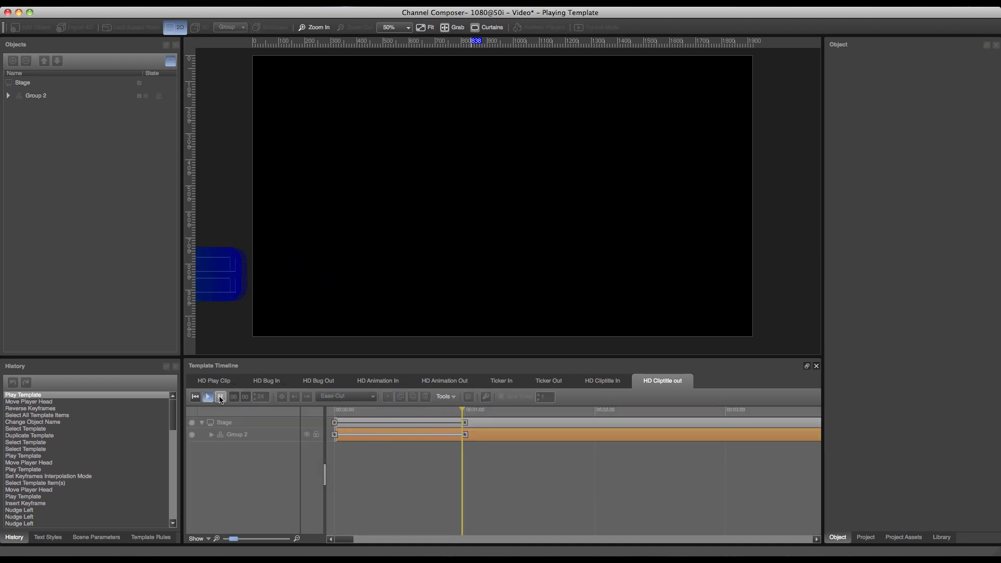
left_click(195, 397)
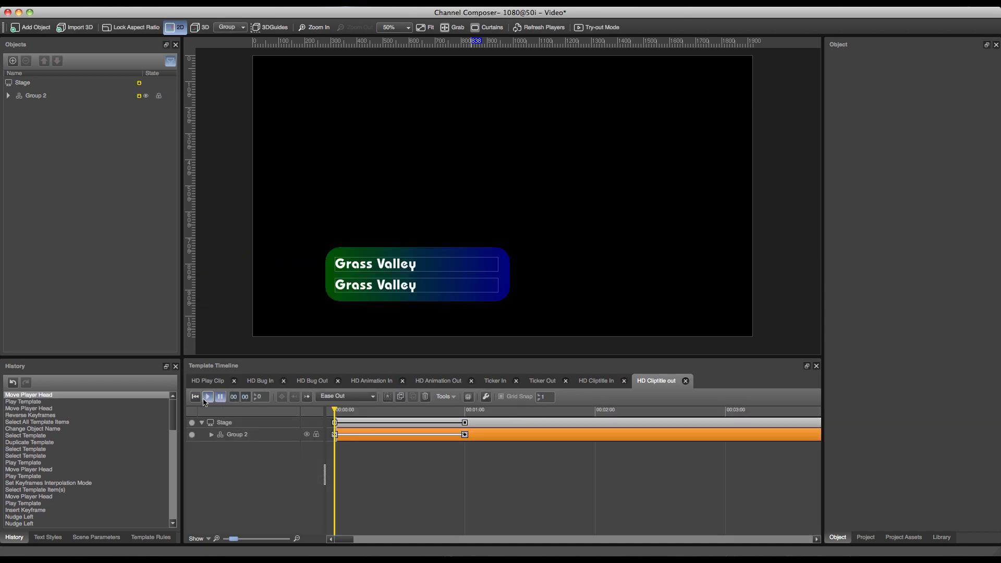
left_click(207, 397)
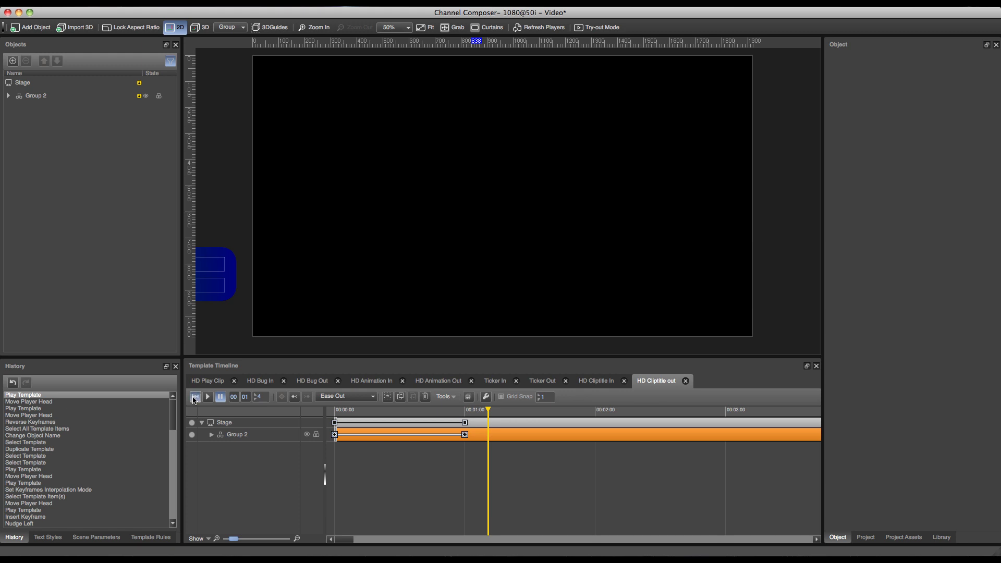
left_click(196, 397)
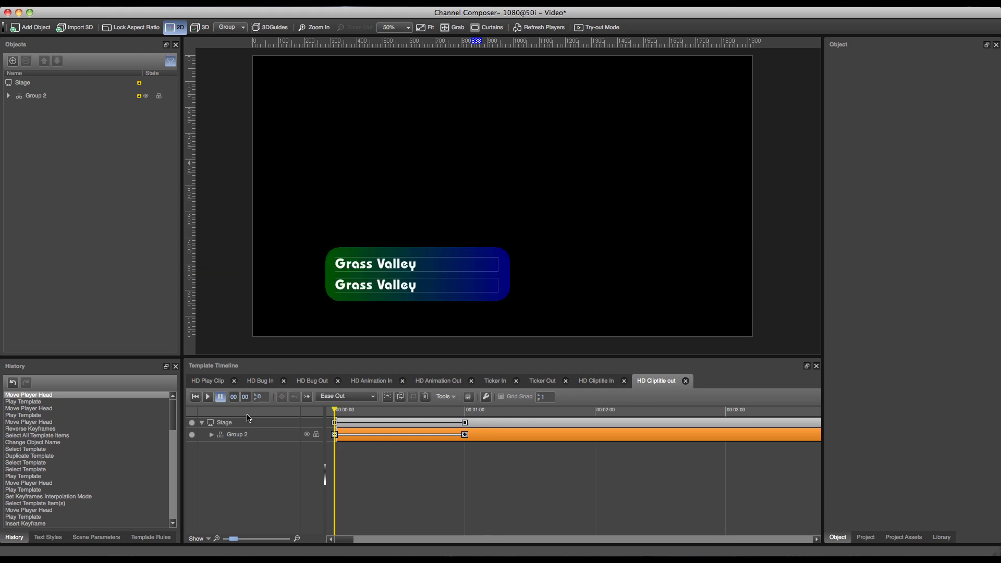
Give Group 2's start keyframe Ease In interpolation and play the HD Cliptitle out template.
left_click(345, 455)
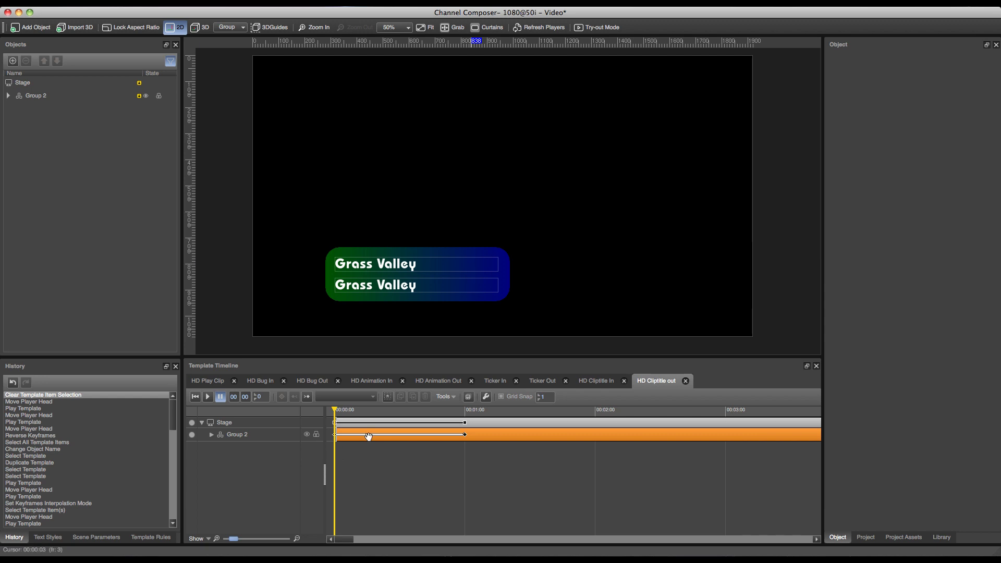
left_click(464, 435)
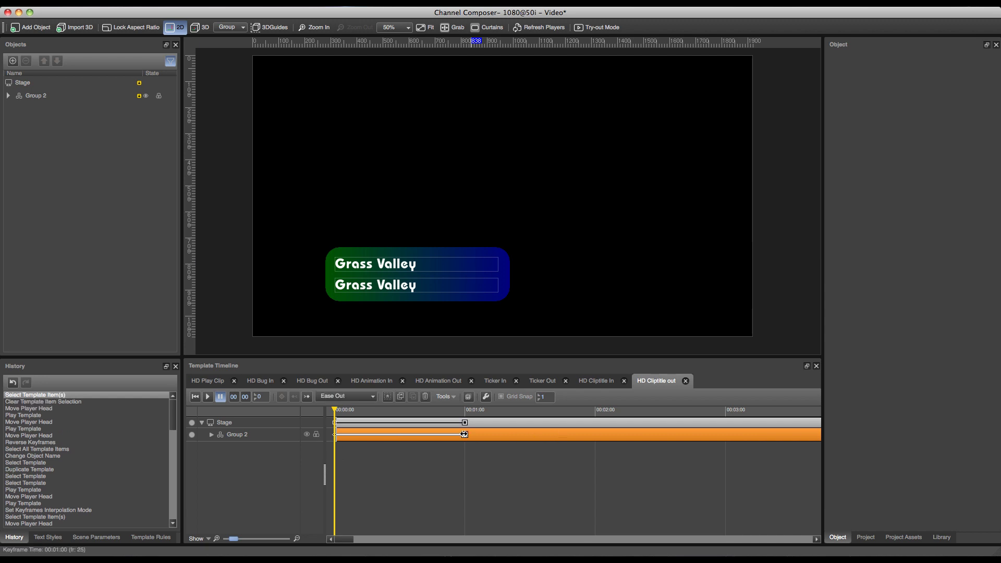
left_click(336, 435)
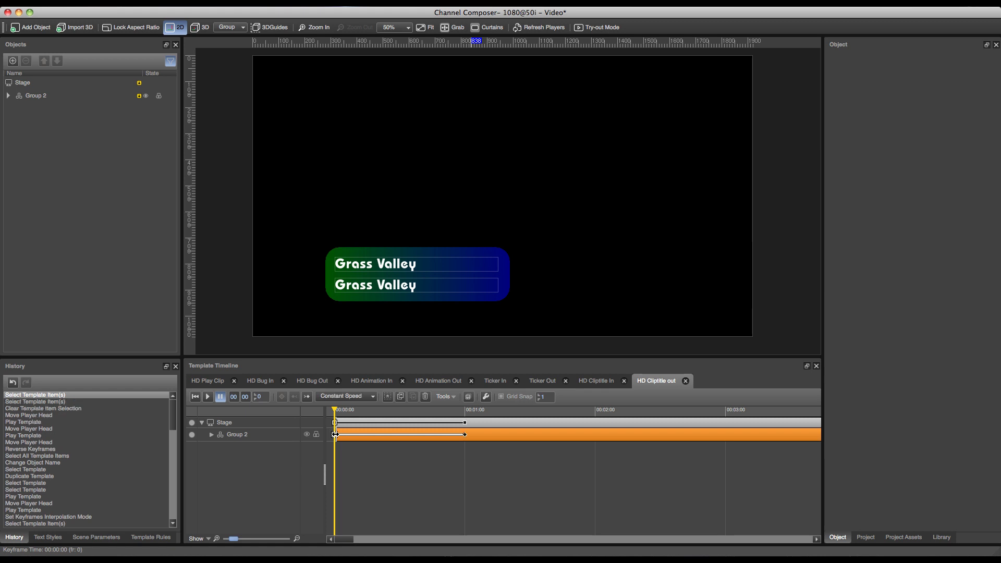
left_click(345, 396)
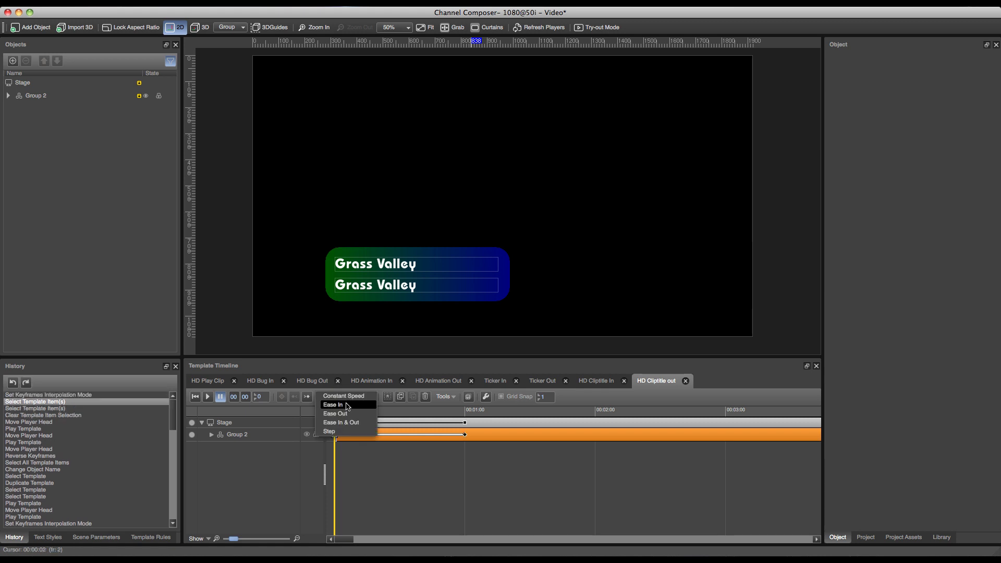
left_click(347, 405)
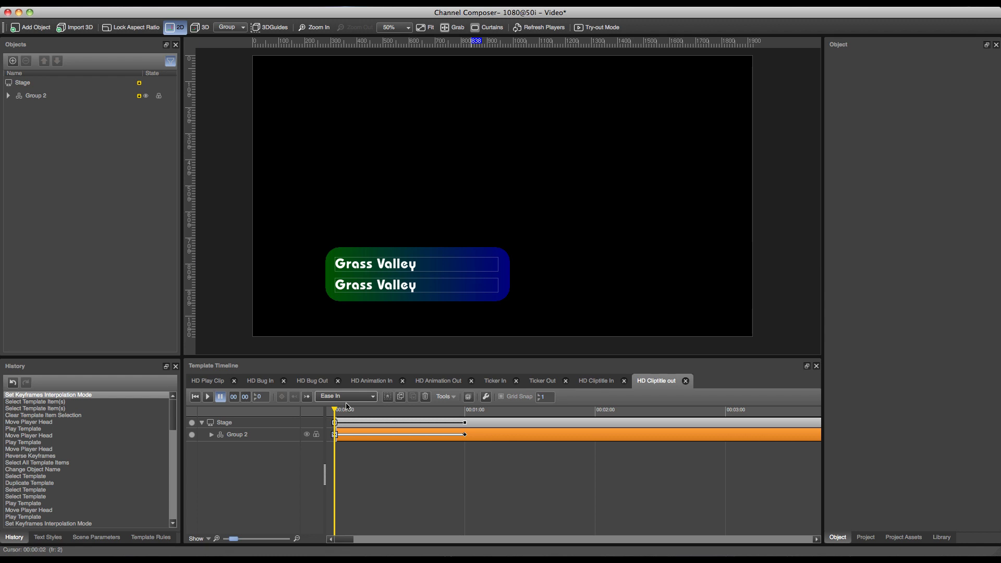
left_click(208, 398)
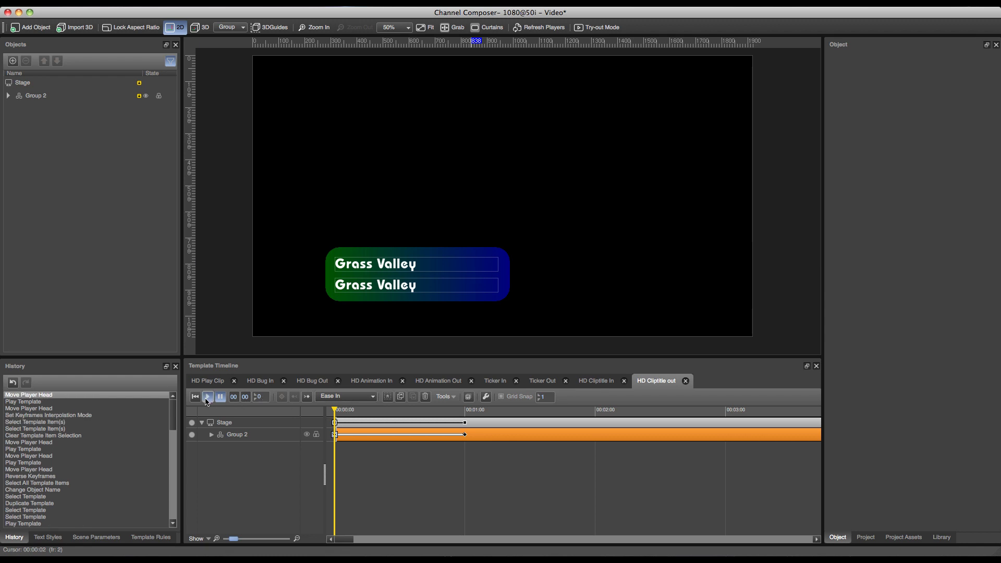
left_click(221, 397)
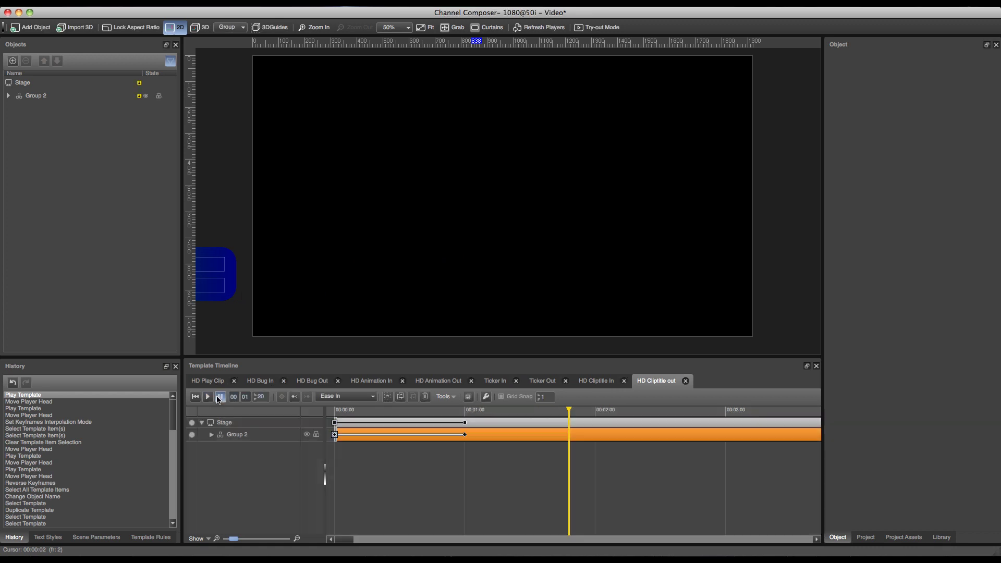
Set Group 2's out point, then add a new format to the project.
key("o")
left_click(876, 538)
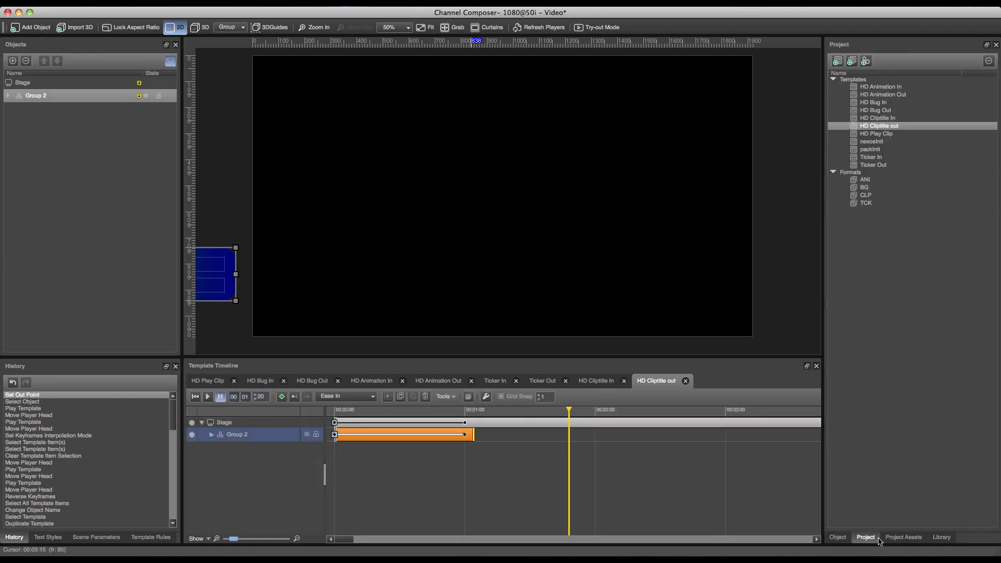
left_click(853, 61)
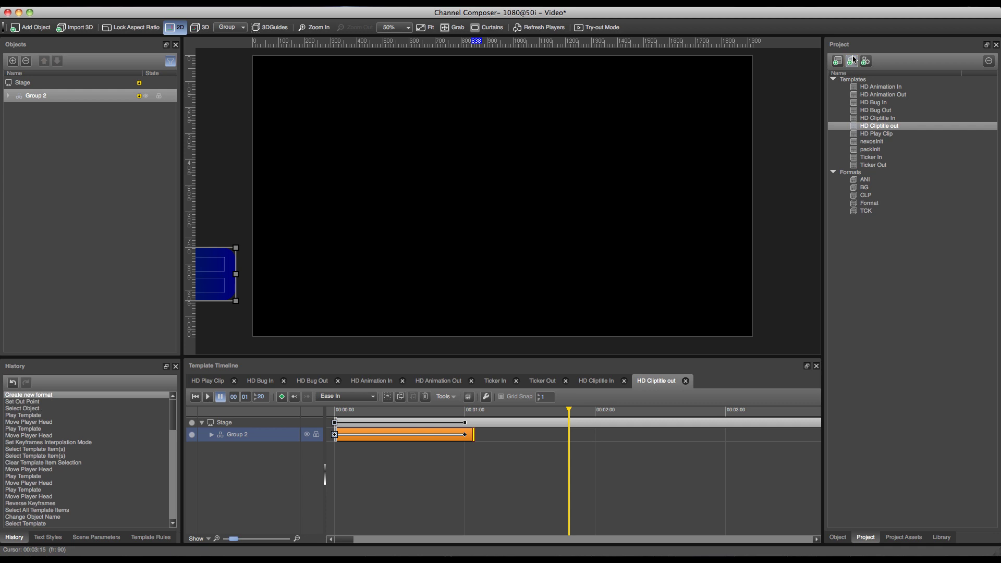
Rename the new format to CTL, open its timeline and add HD Cliptitle In.
right_click(876, 204)
left_click(881, 202)
type("C")
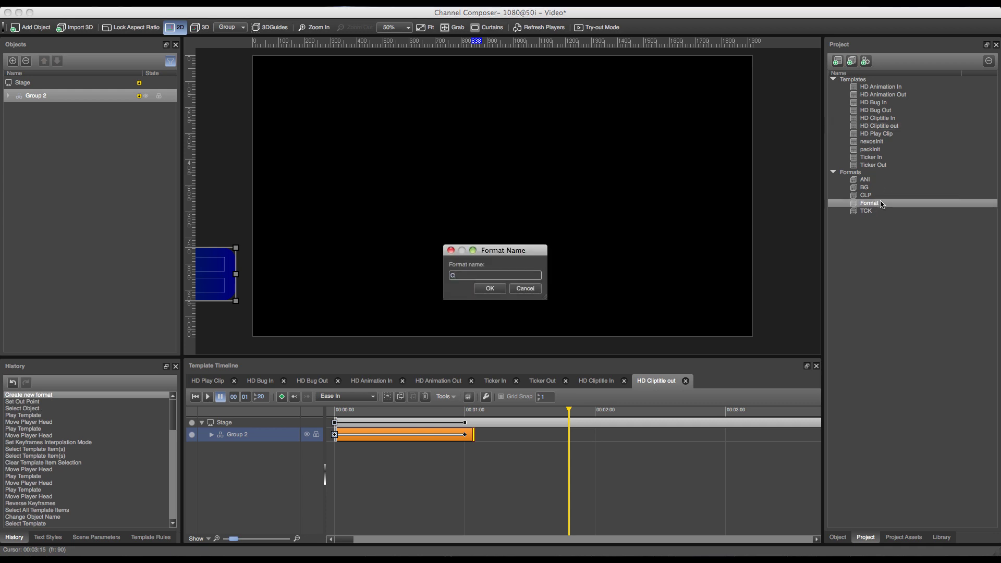
type("TL")
key("Return")
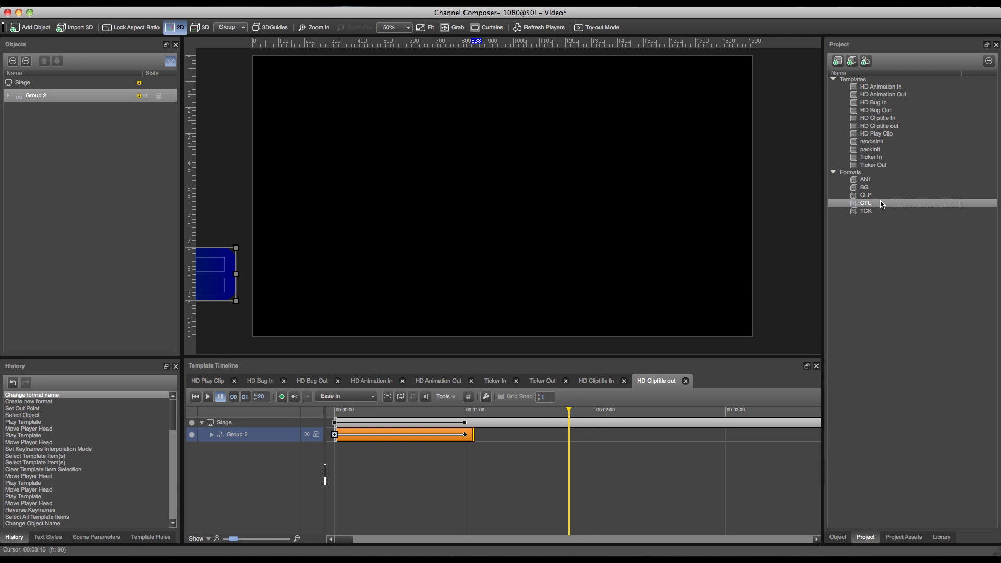
double_click(882, 204)
left_click_drag(890, 117, 310, 482)
Add HD Cliptitle out as a second CTL track and expand both templates' properties.
left_click(893, 128)
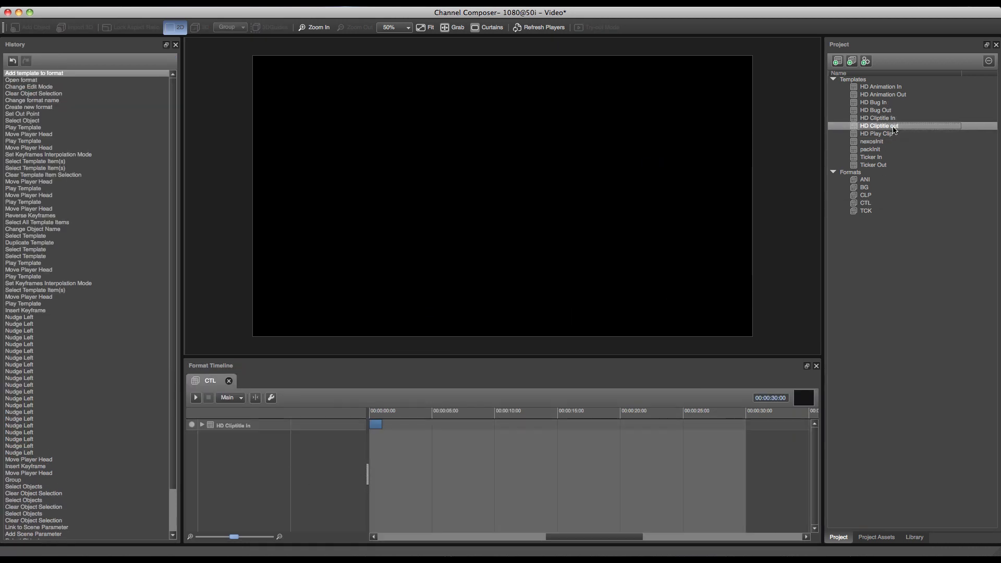
left_click_drag(893, 128, 206, 487)
left_click(203, 425)
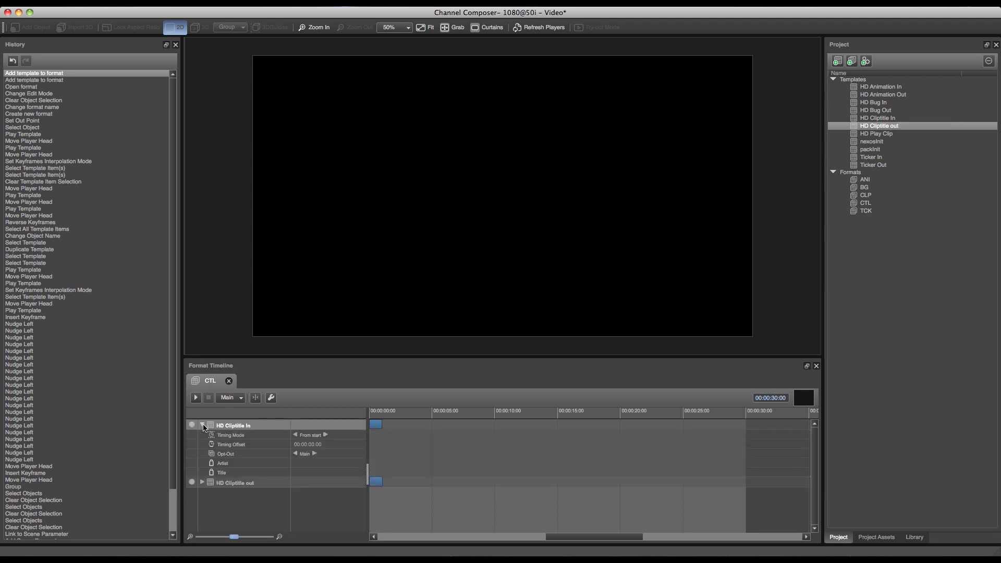
left_click(202, 483)
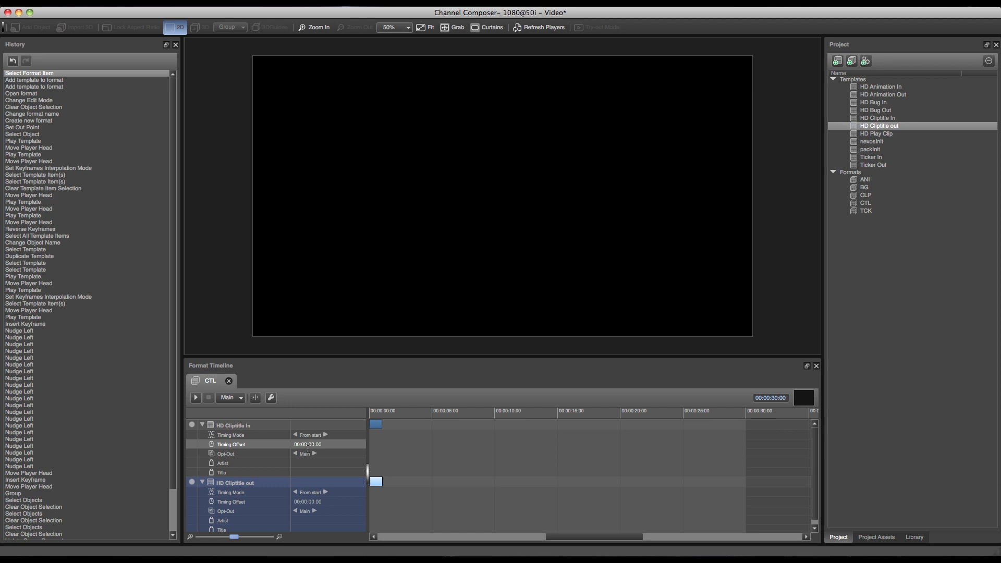
Set Timing Offsets to 00:00:10:00 for HD Cliptitle In and 00:00:20:00 for out.
left_click(307, 444)
type("10")
key("Return")
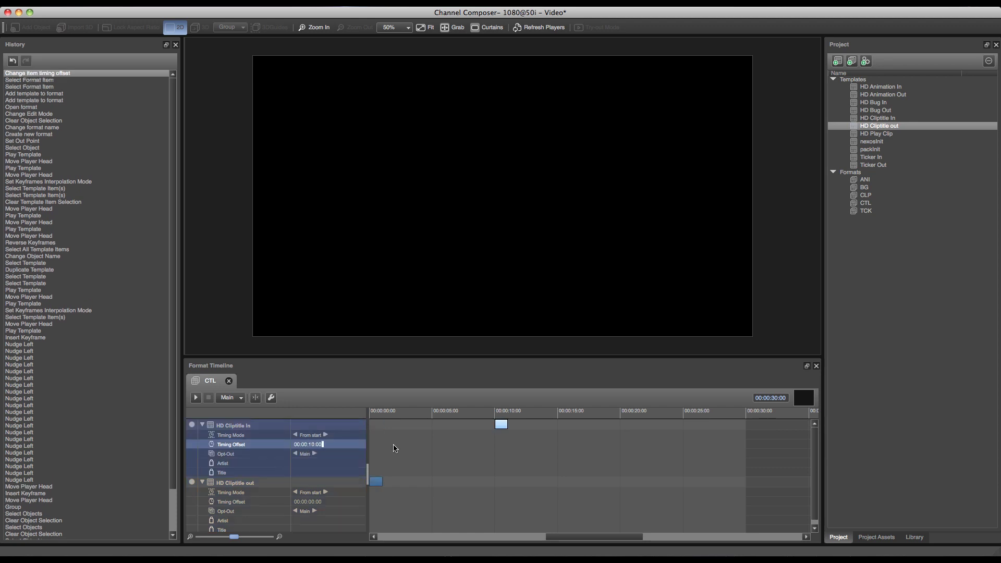
left_click(311, 502)
key("Left")
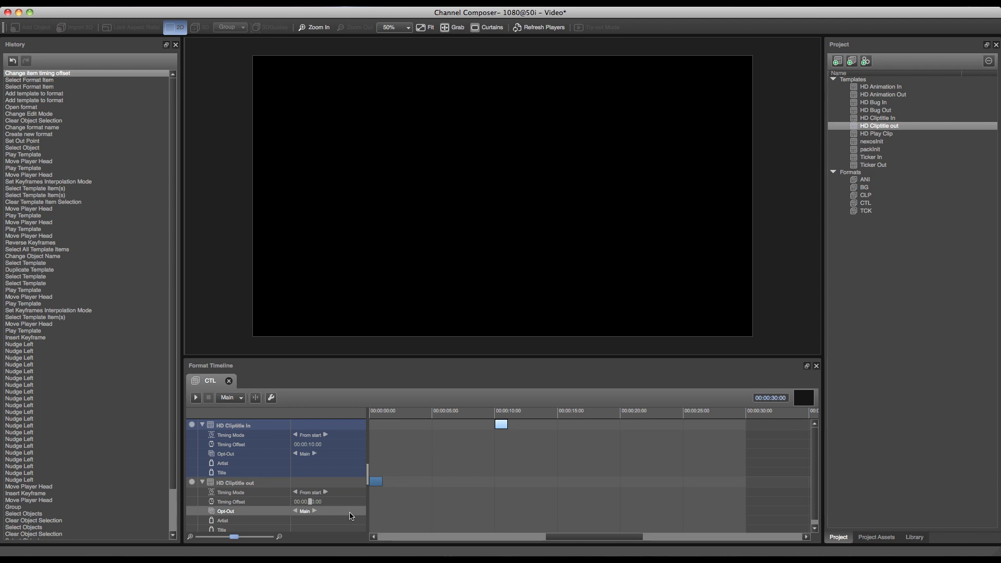
type("20")
key("Return")
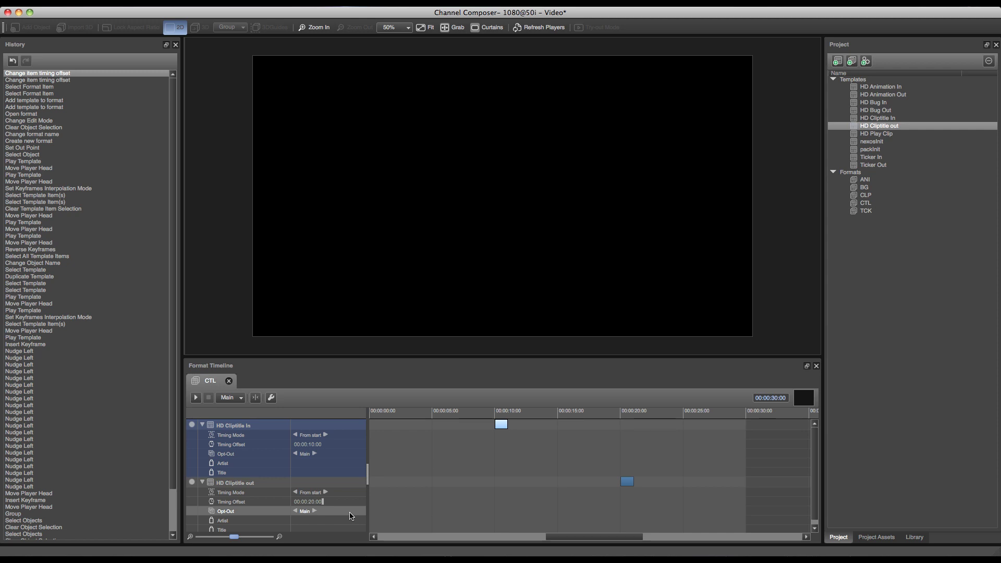
left_click_drag(437, 359, 437, 337)
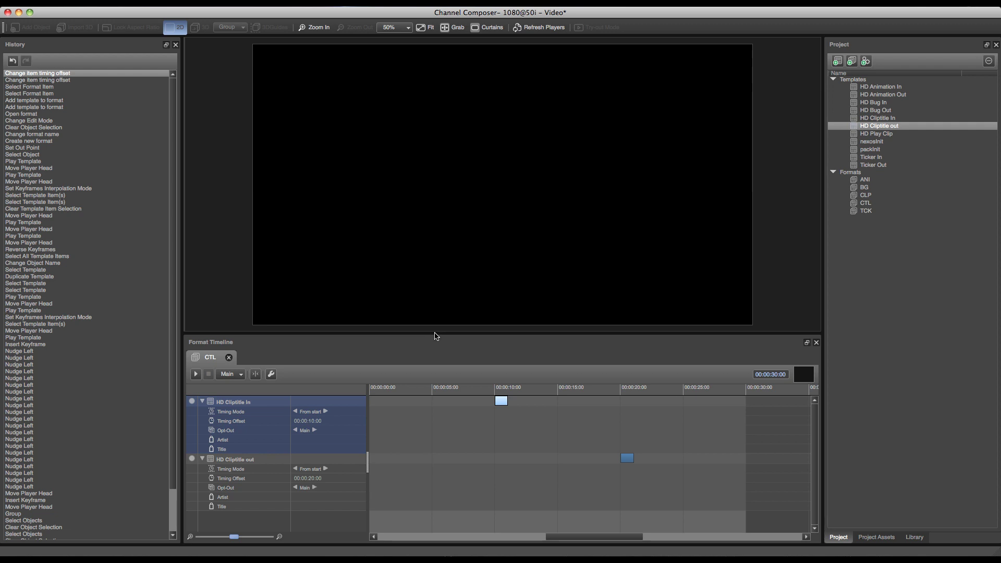
Check the Artist parameter's options, then show the Project Assets MetaData fields.
right_click(333, 440)
mouse_move(383, 469)
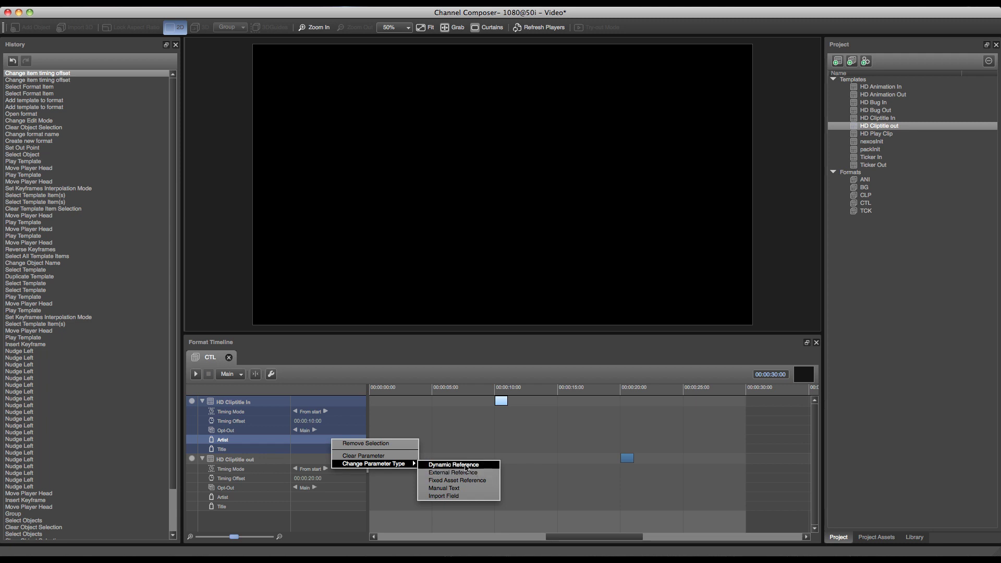
left_click(914, 539)
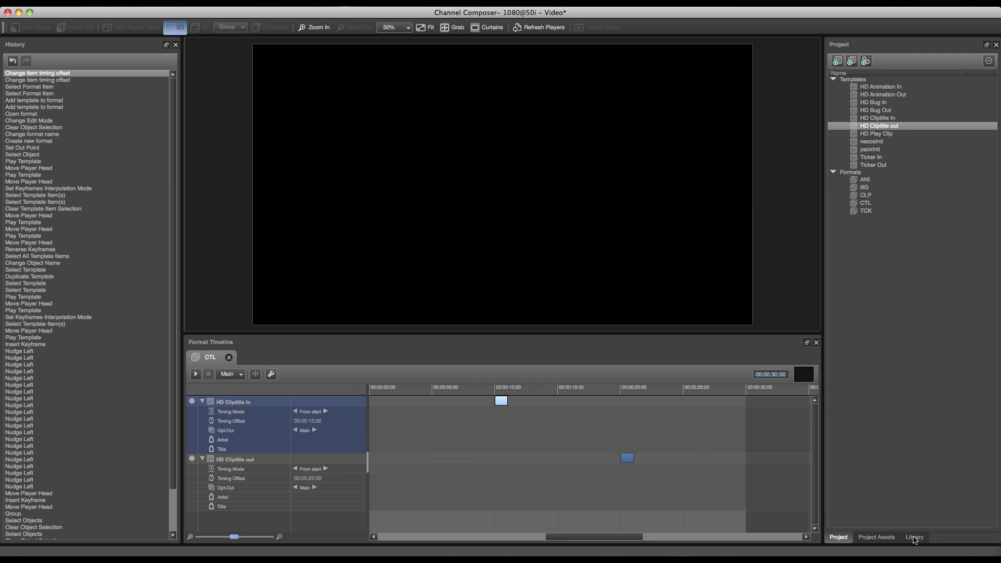
left_click(876, 538)
left_click(879, 60)
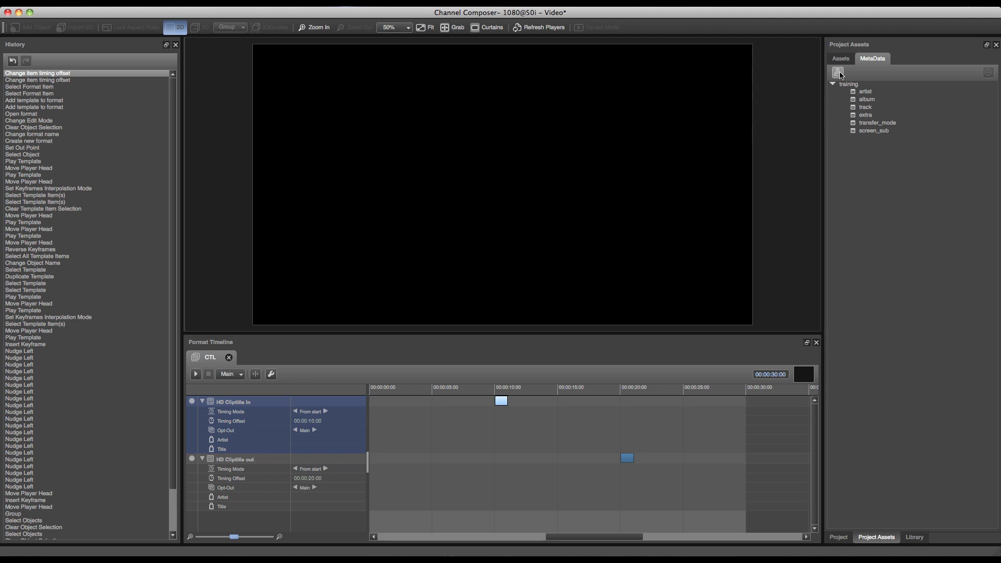
Link artist metadata to Artist and track metadata to Title on HD Cliptitle In and out.
left_click(867, 92)
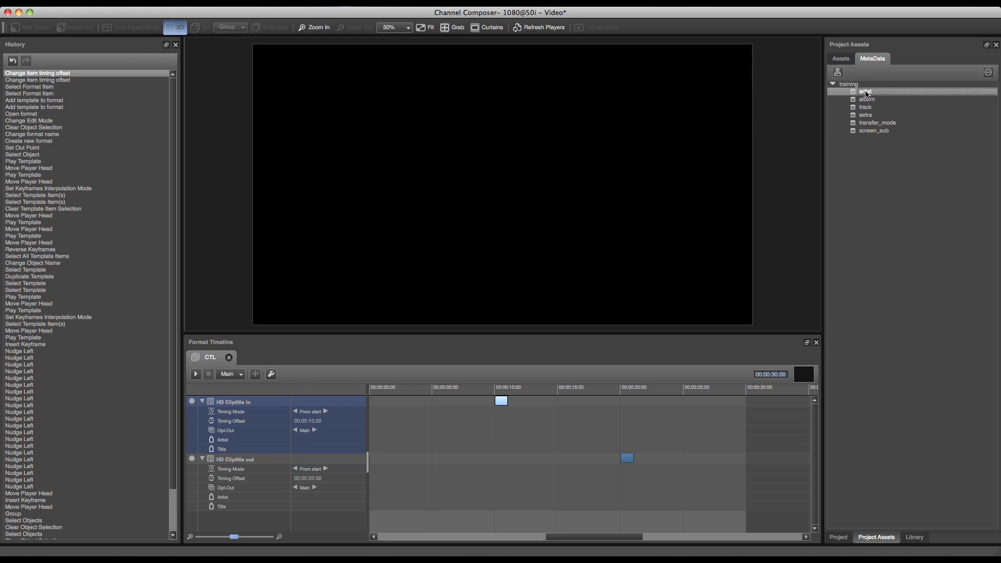
left_click_drag(867, 94, 315, 441)
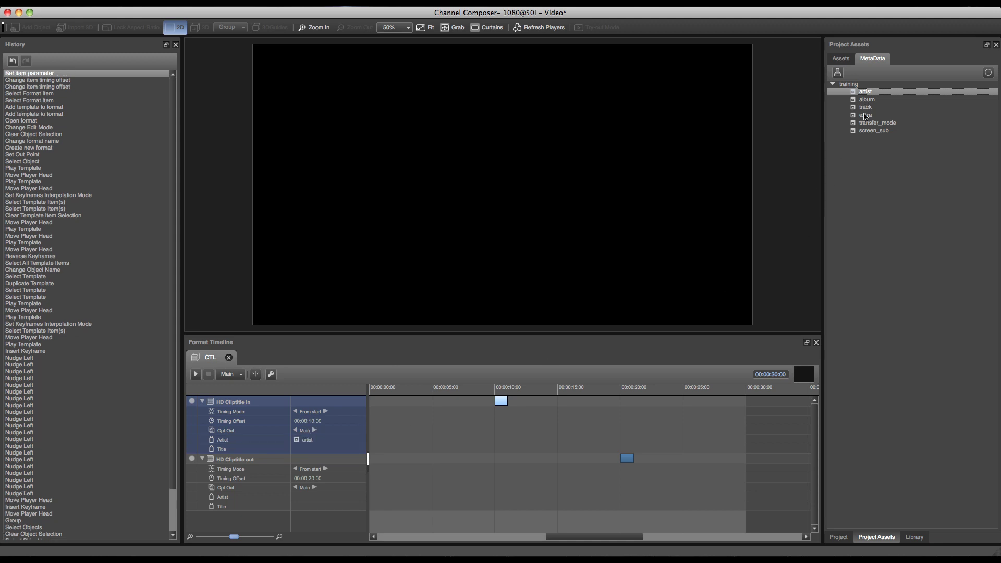
left_click_drag(866, 108, 311, 450)
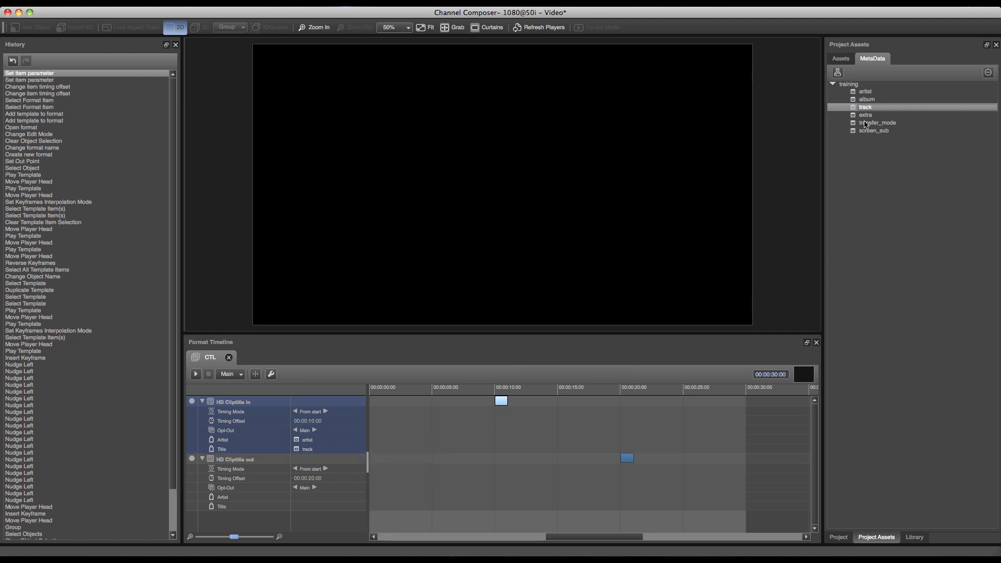
left_click_drag(870, 92, 309, 498)
left_click_drag(875, 109, 309, 510)
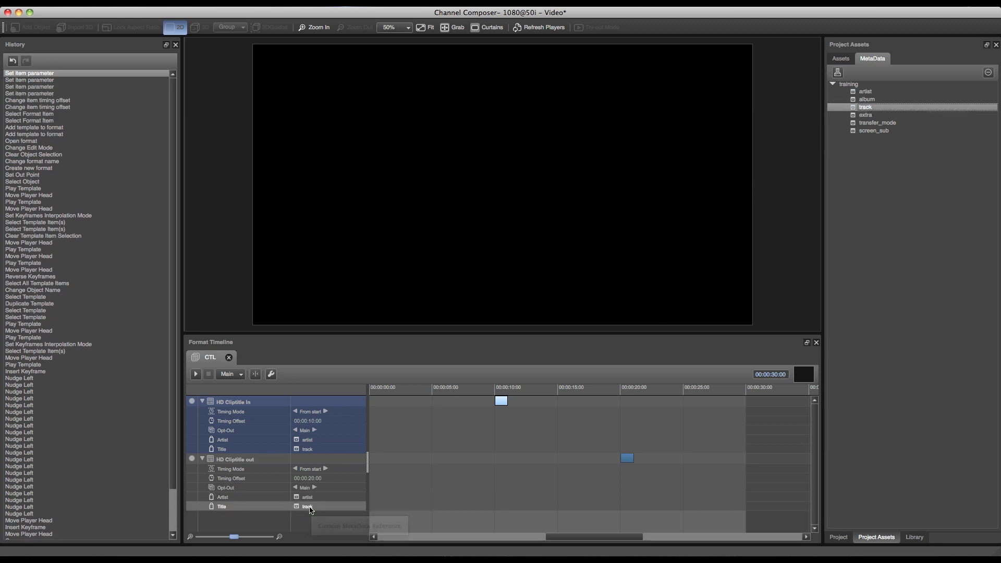